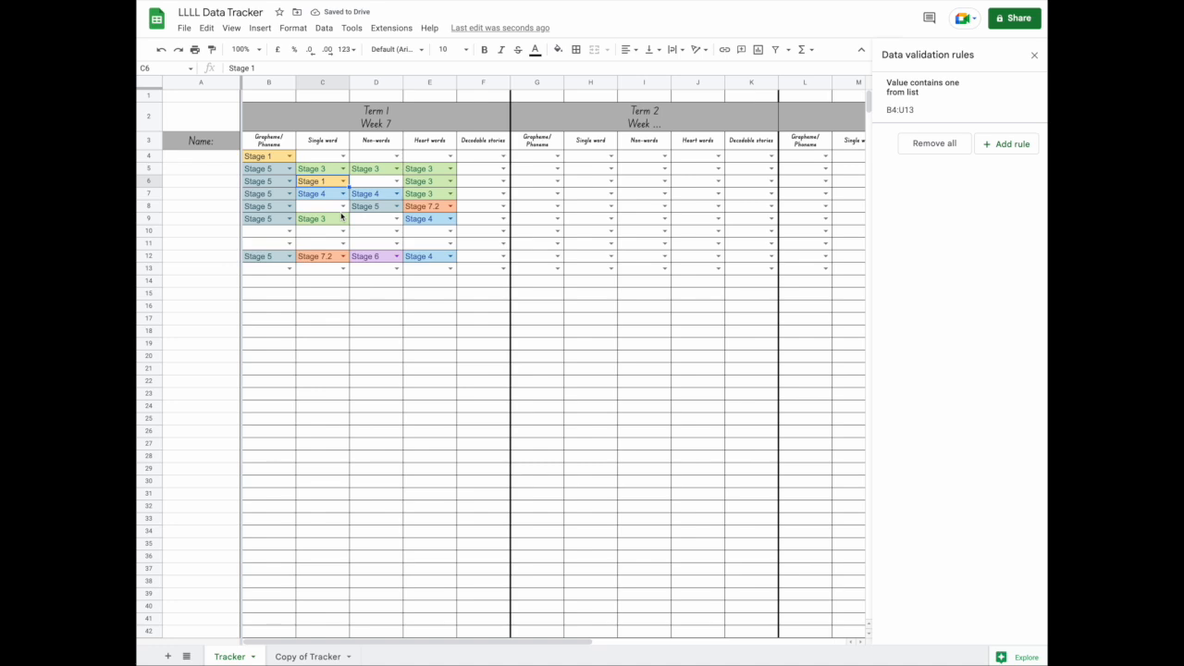
- Choose Stage 4 from the dropdown in the Term 1 Decodable stories cell F5 on the Tracker sheet
left_click(504, 169)
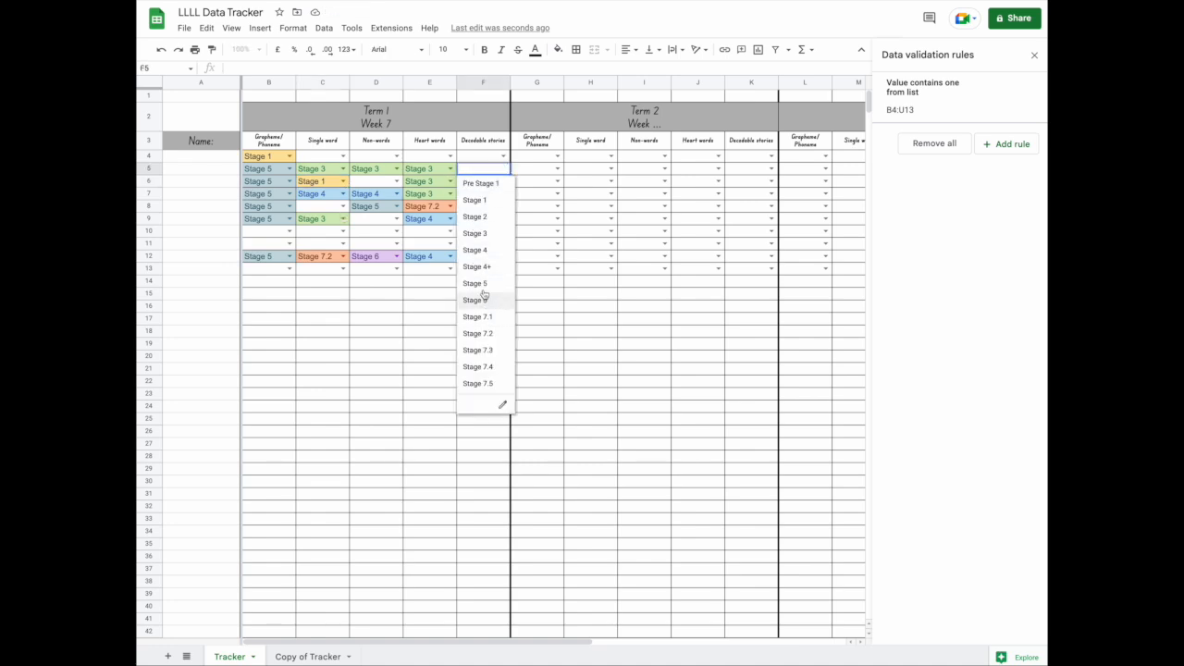
left_click(479, 253)
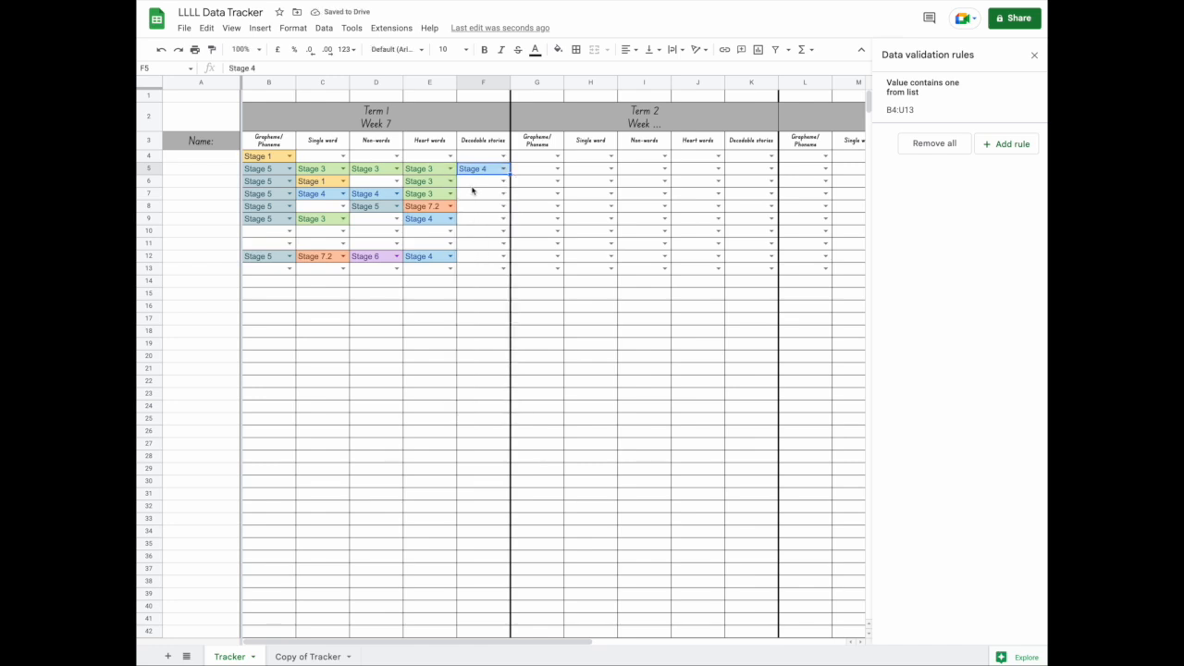
scroll(472, 189, "down", 1)
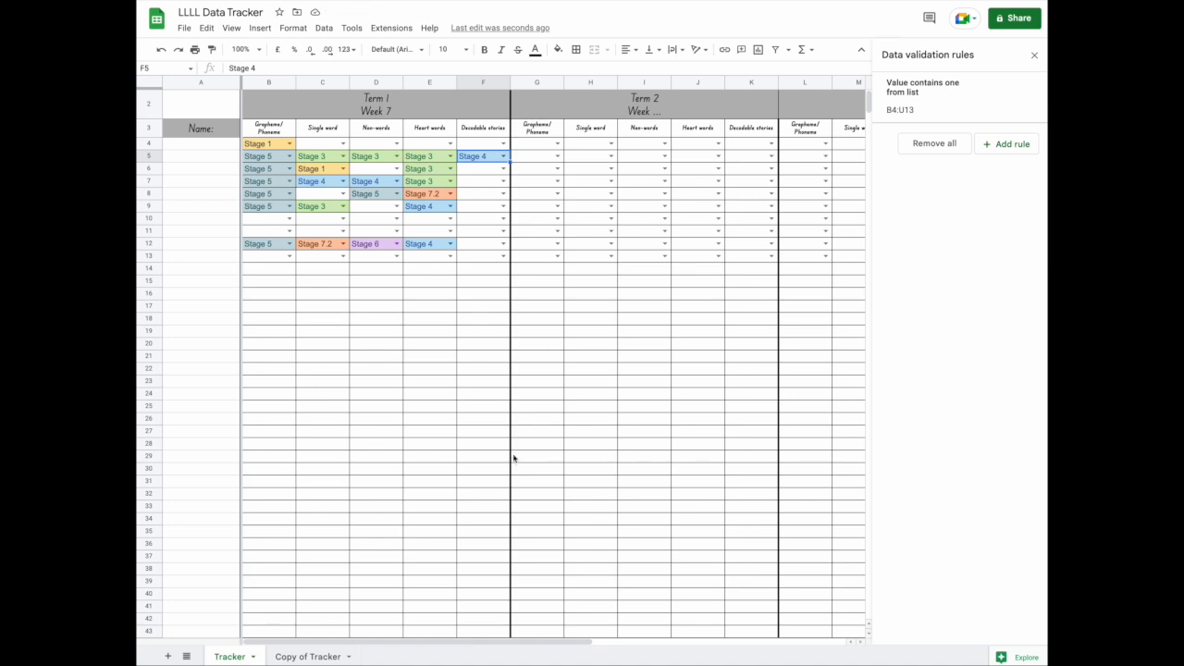
- Remove all data validation rules from the Copy of Tracker sheet and clear the leftover stage entries in D4:F4
left_click(278, 657)
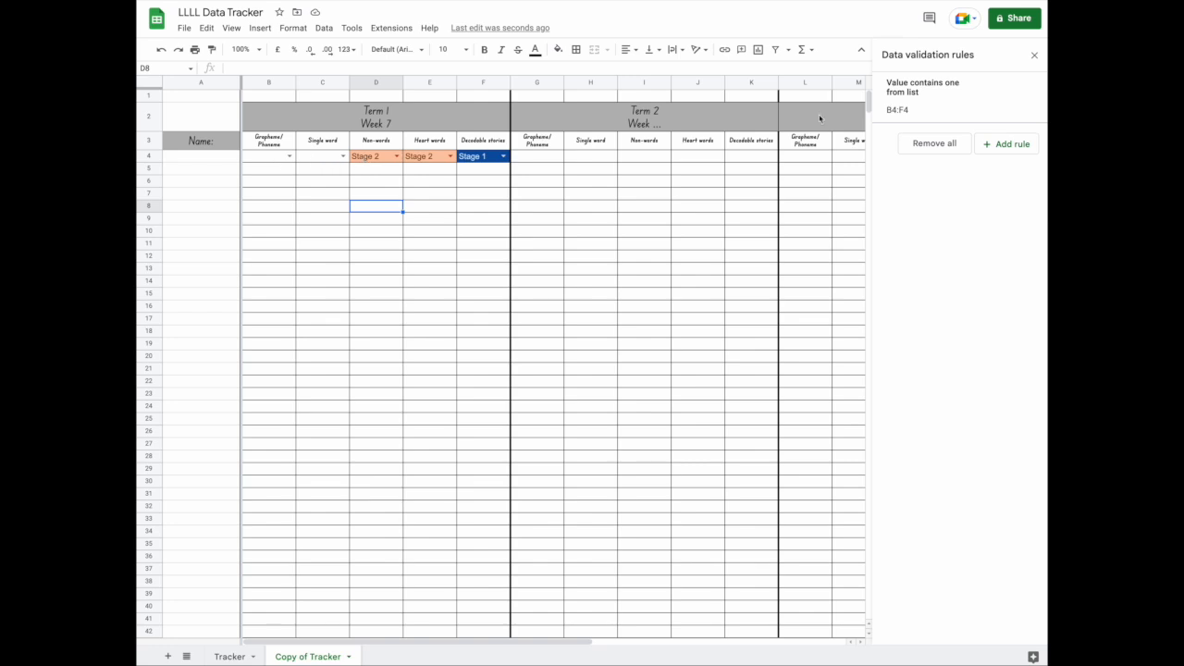
left_click(932, 143)
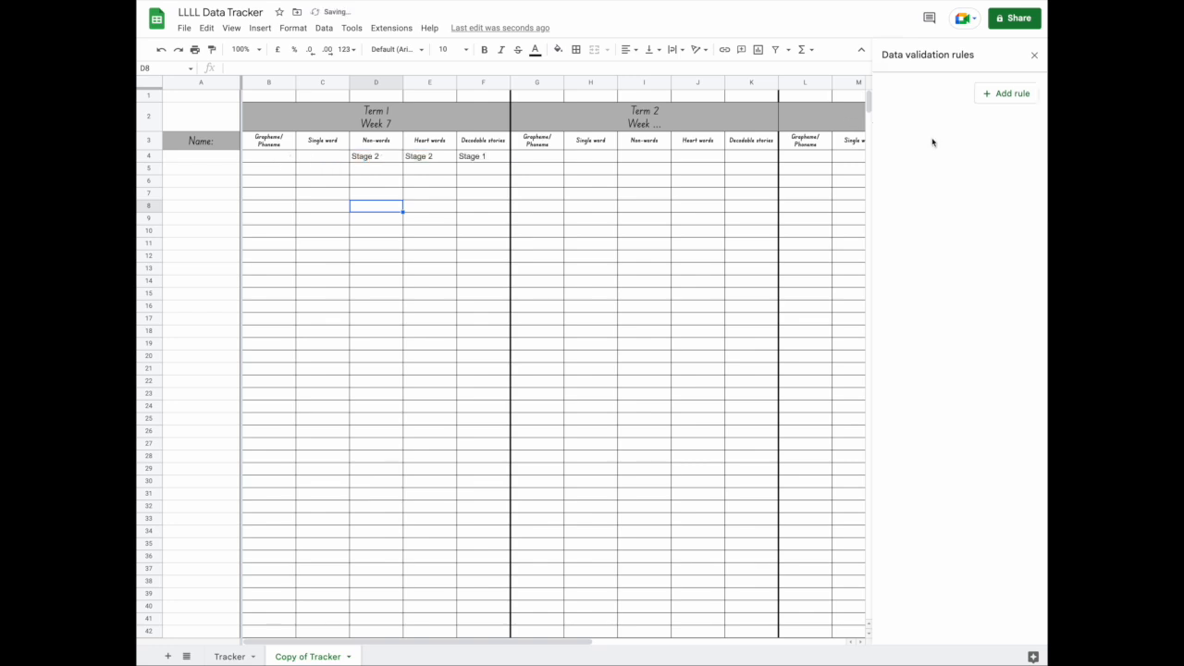
left_click(1034, 55)
left_click(396, 158)
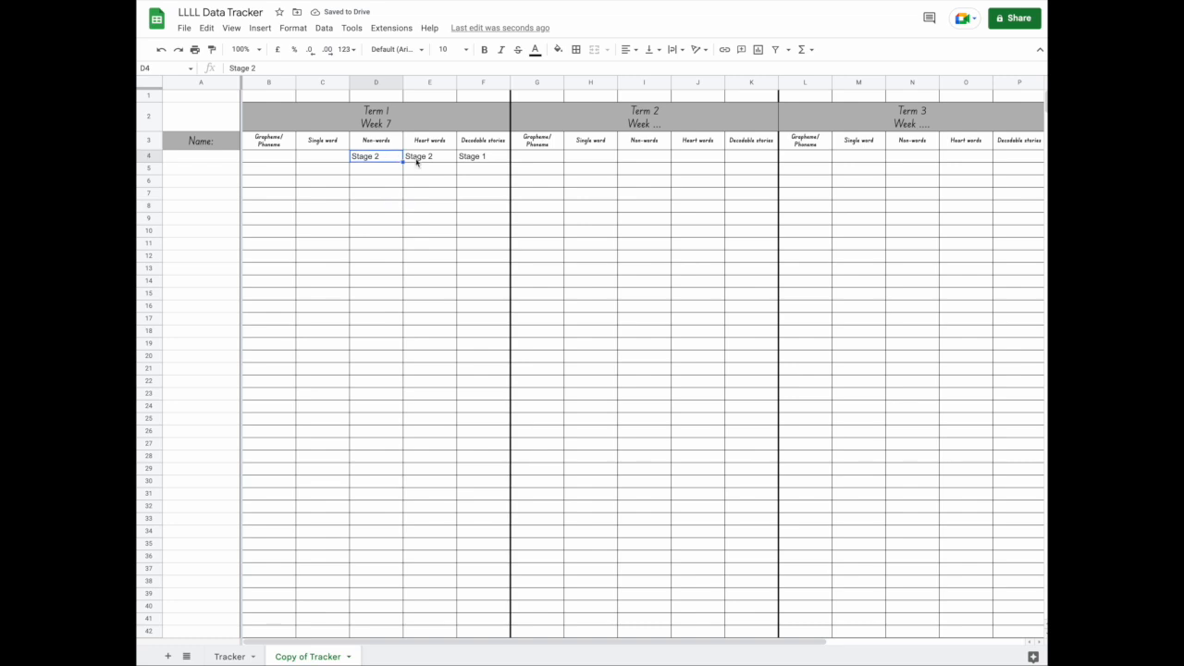
left_click(496, 160, "shift")
key("Delete")
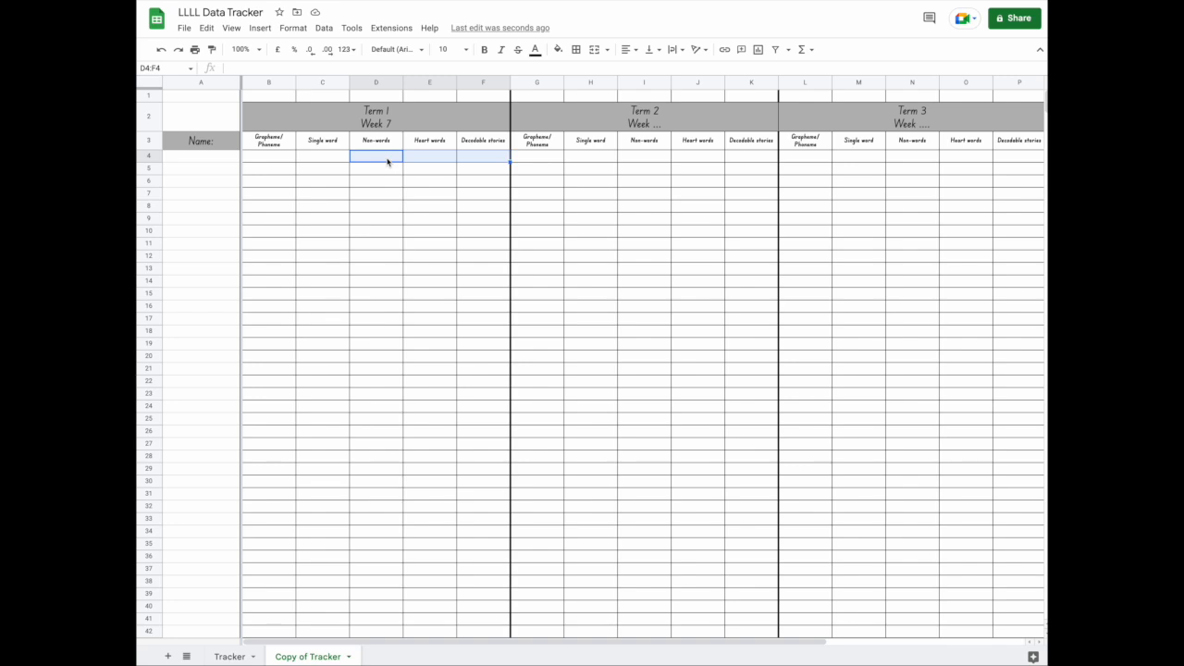
- Add a data validation rule to cell B4 with Dropdown as its criteria
left_click(275, 164)
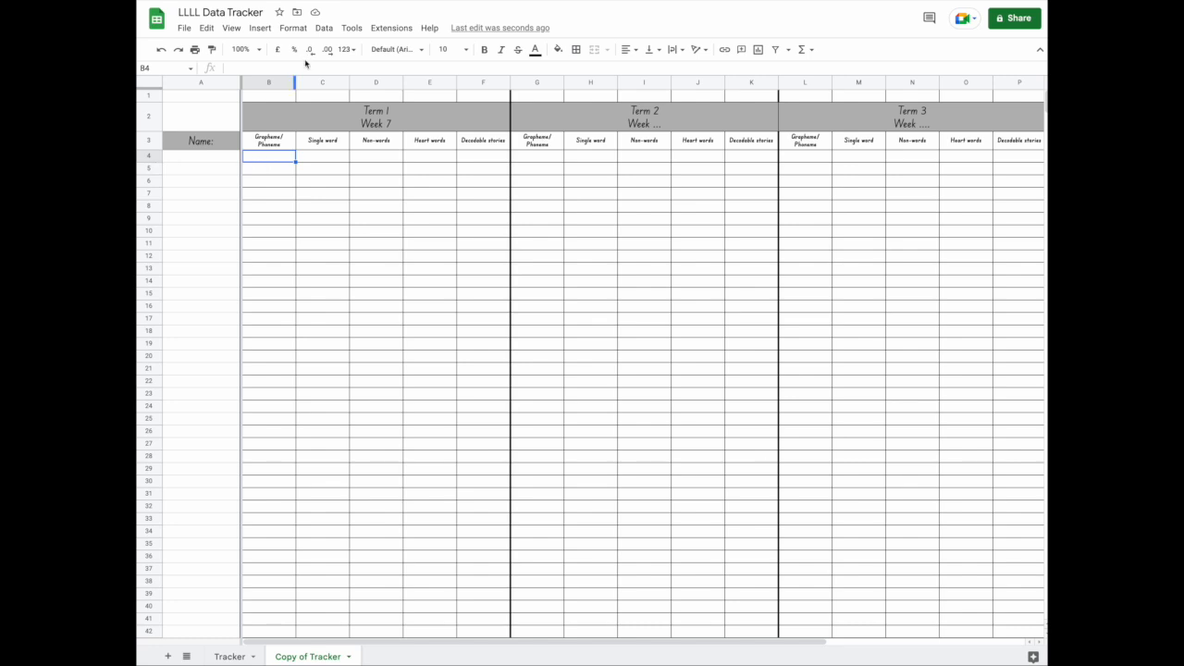
left_click(326, 28)
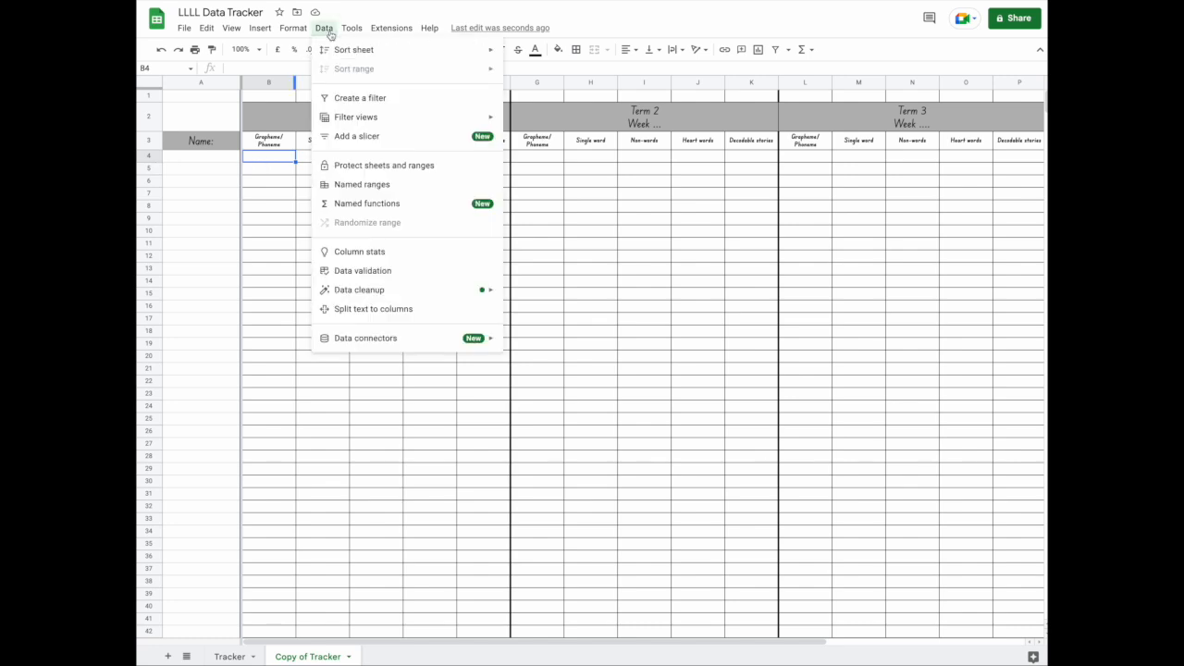
left_click(362, 271)
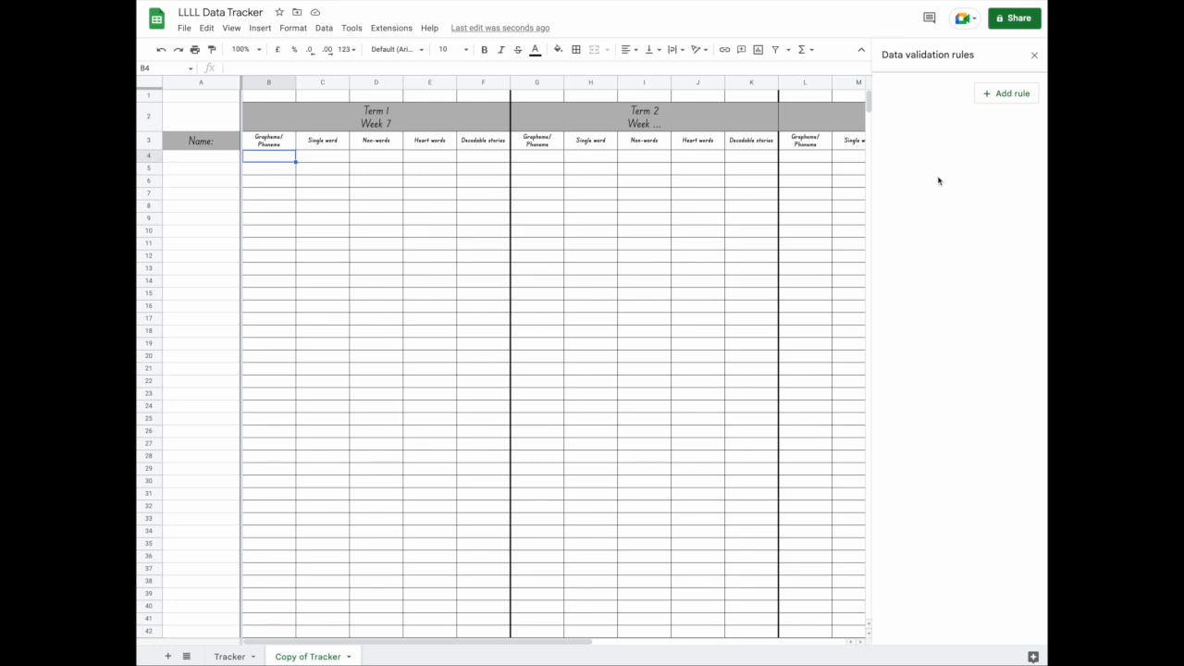
left_click(1007, 93)
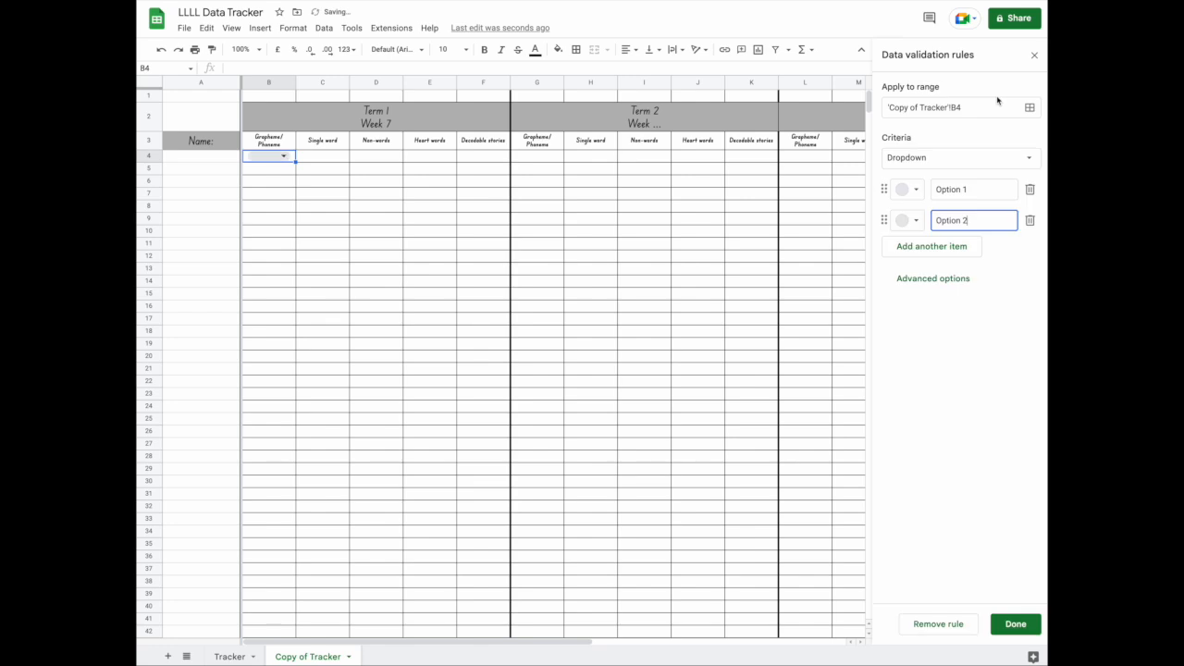
left_click(930, 165)
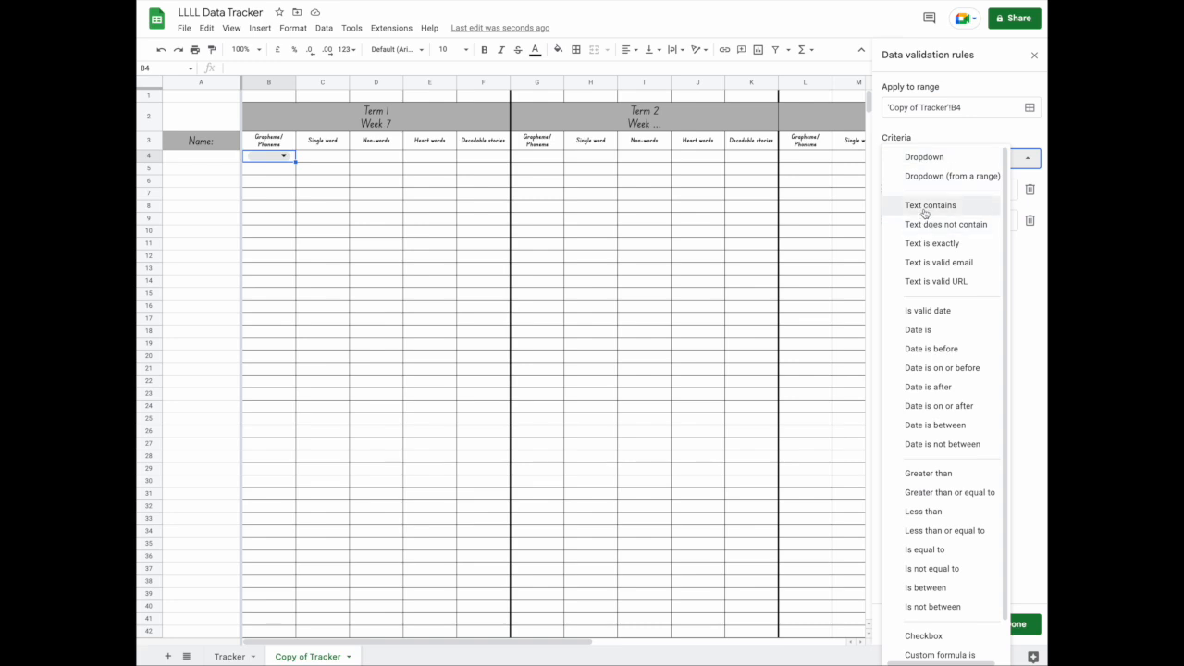
left_click(919, 160)
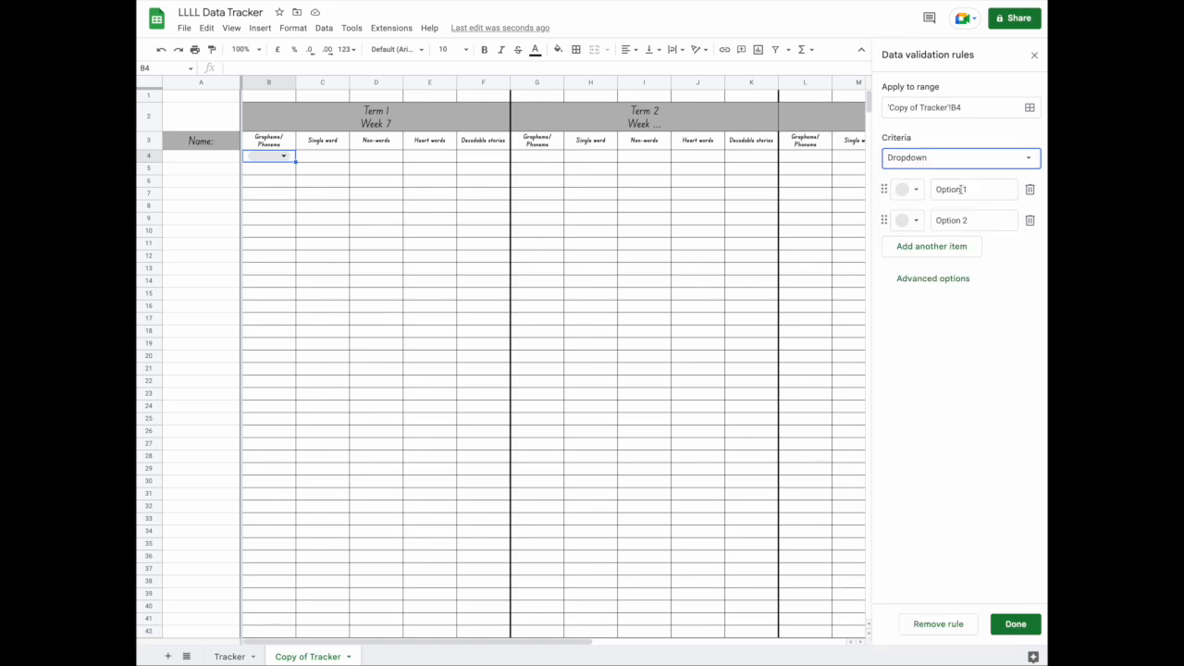
- Define four dropdown items for the rule: Hat, Ball, Pen and Table
left_click(951, 189)
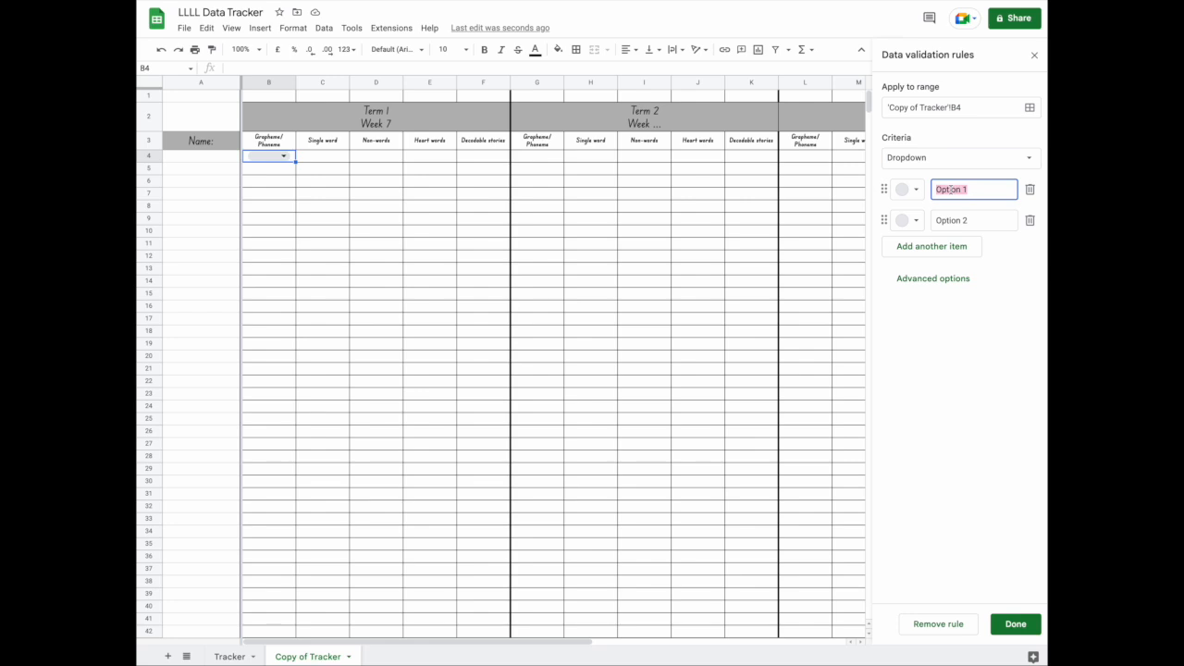
type("Hat")
left_click(961, 218)
type("Ball")
left_click(944, 246)
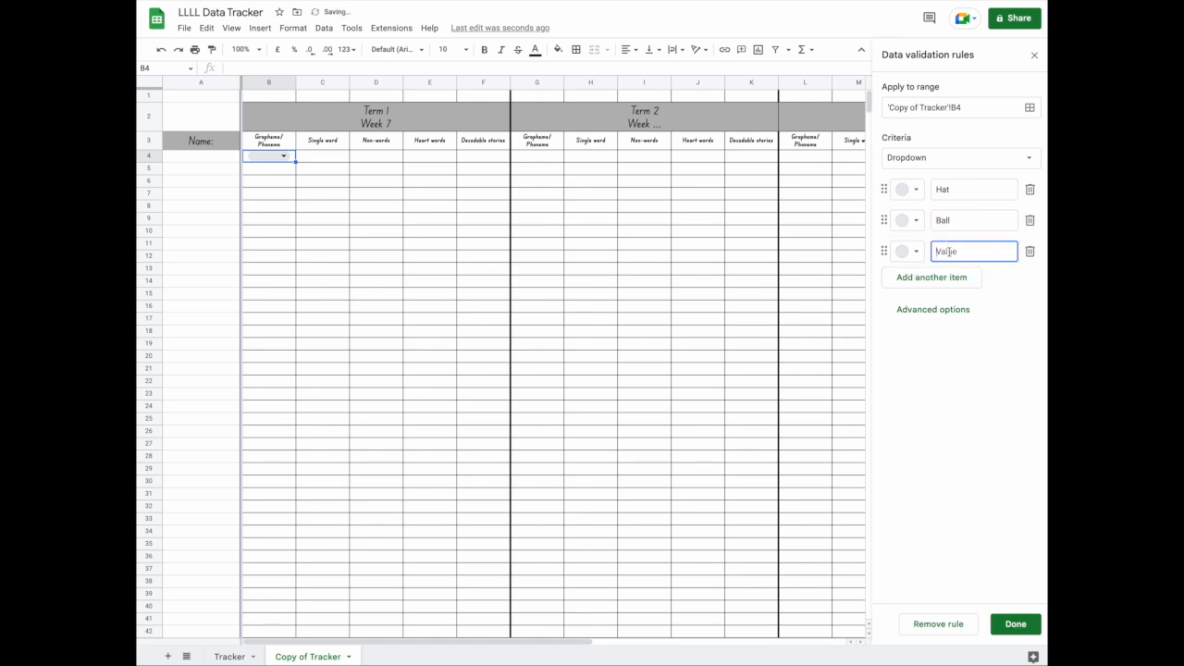
type("Pen")
left_click(939, 278)
type("Table")
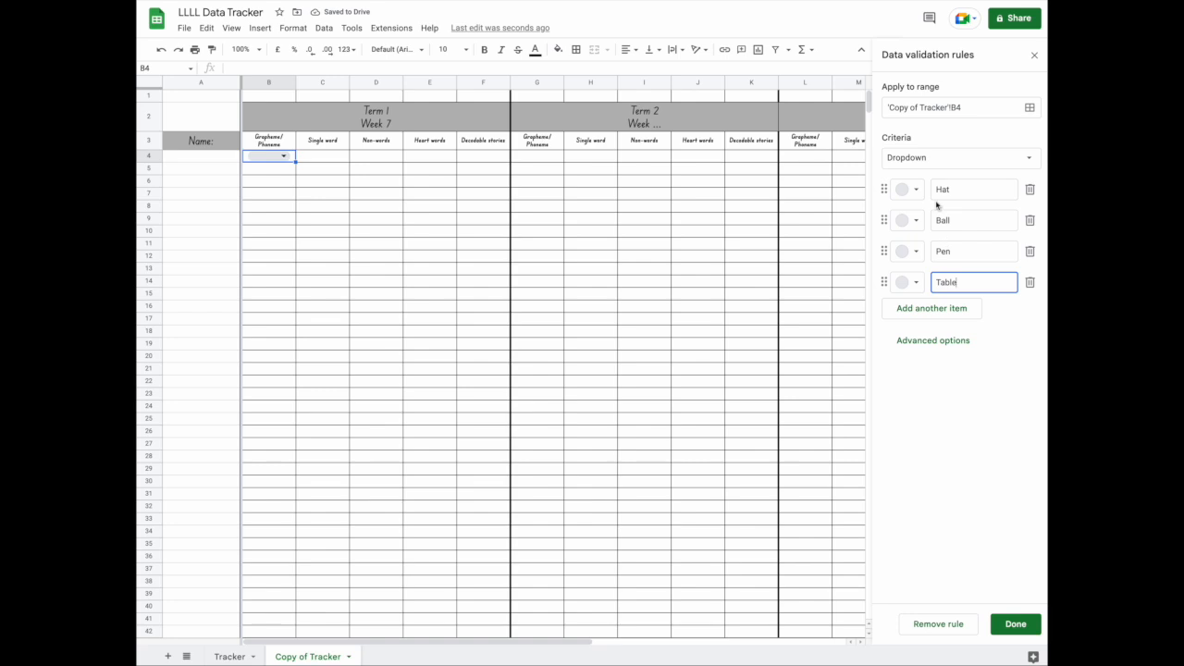
- Colour the dropdown items light yellow for Hat, light green for Ball, light red for Pen and light blue for Table
left_click(912, 191)
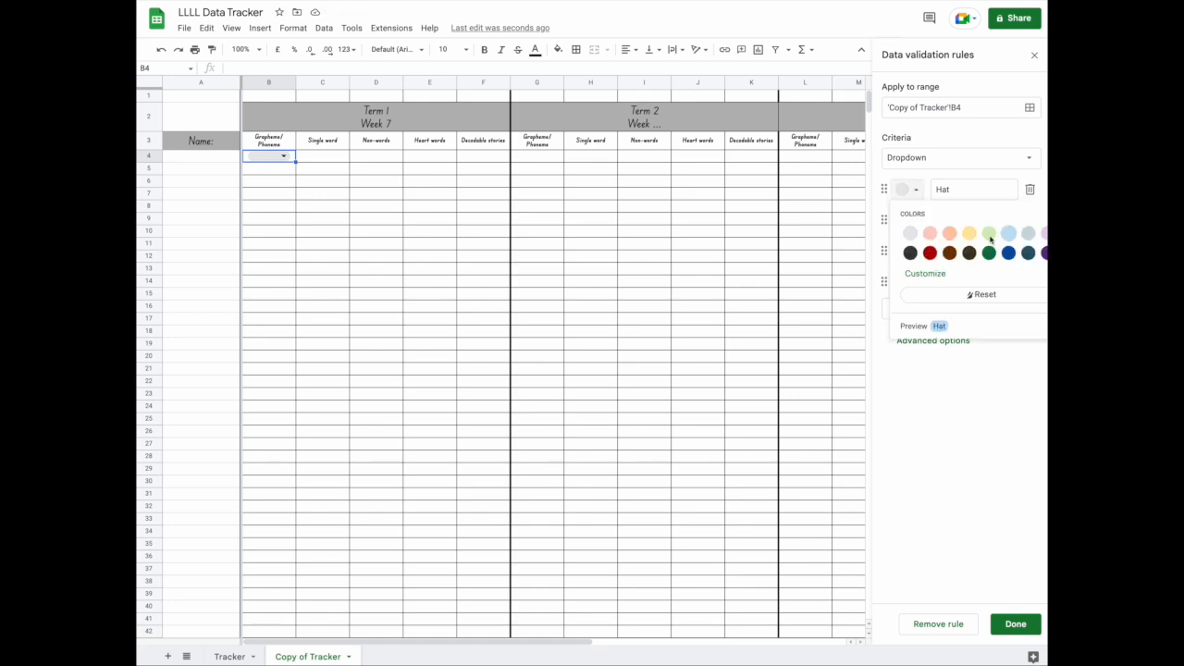
left_click(967, 233)
left_click(919, 226)
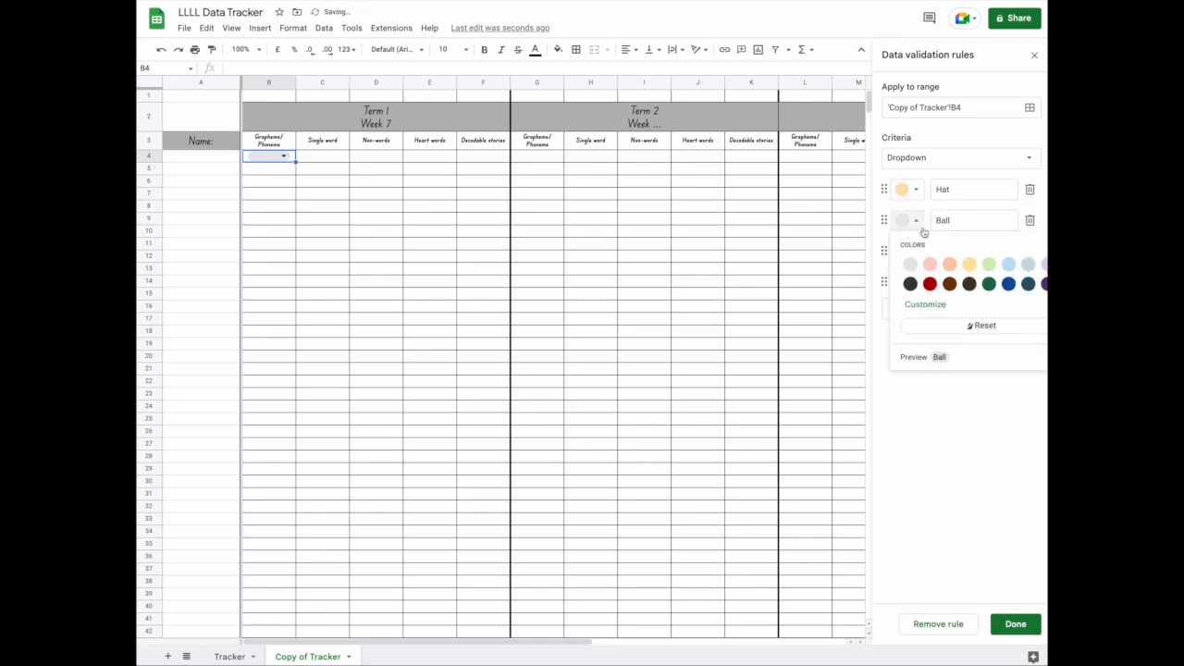
left_click(989, 264)
left_click(923, 248)
left_click(930, 294)
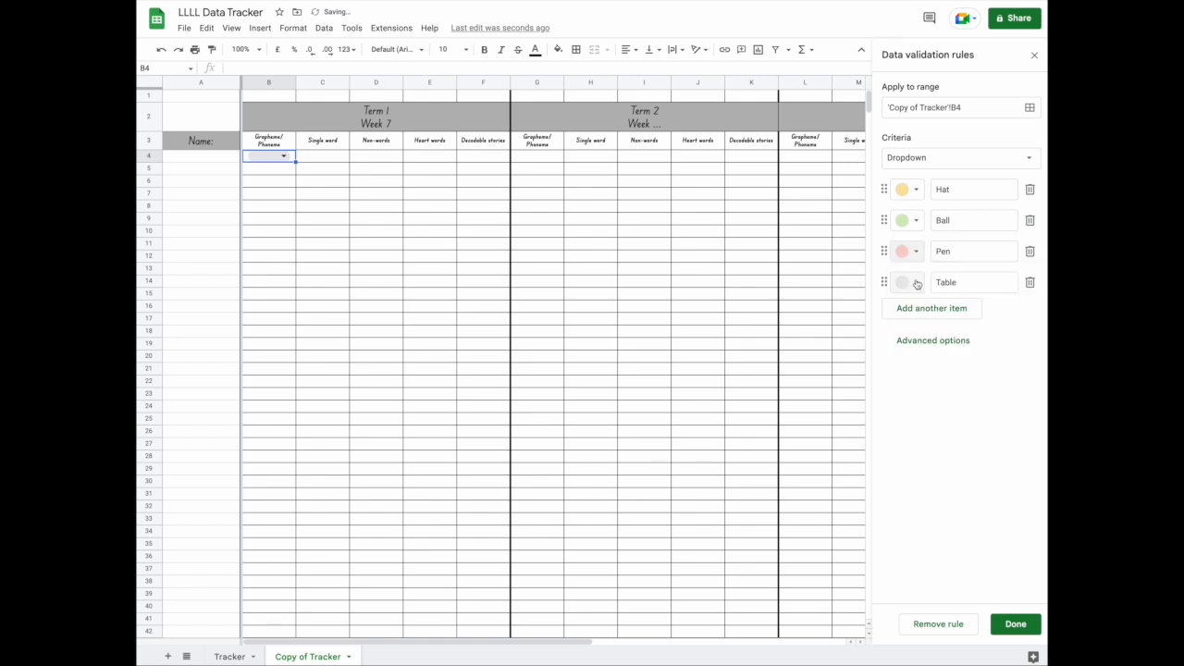
left_click(914, 282)
left_click(1009, 327)
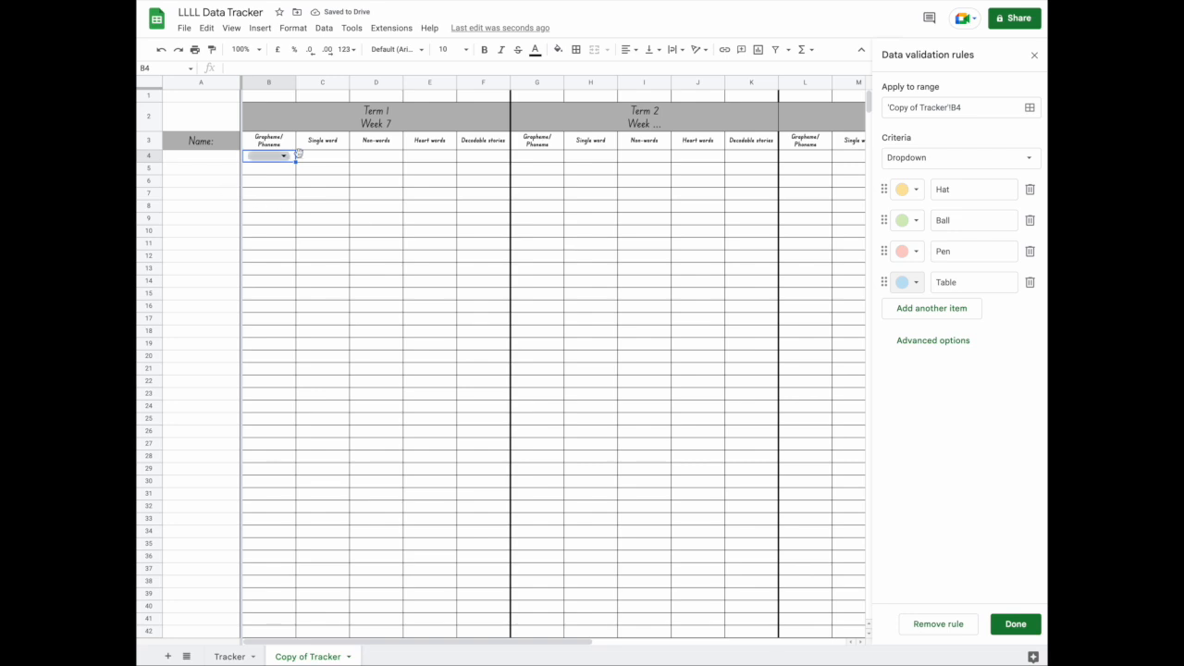
- View the dropdown choices in B4, and extend the rule's range to B4:F4
left_click(284, 157)
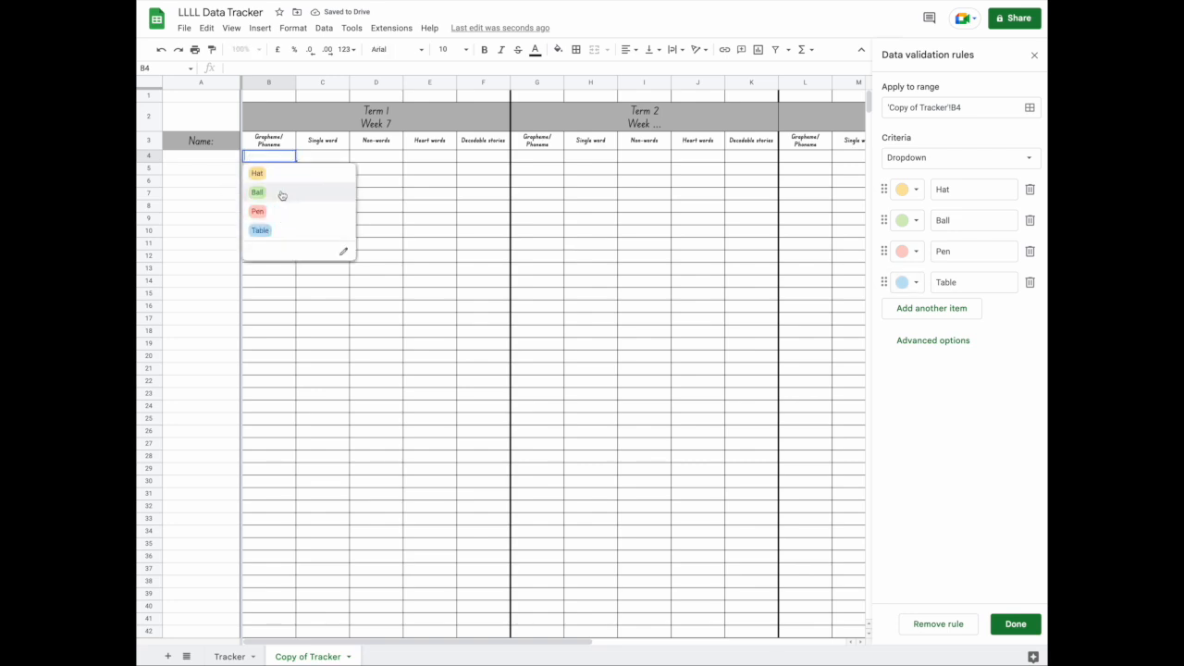
left_click(314, 158)
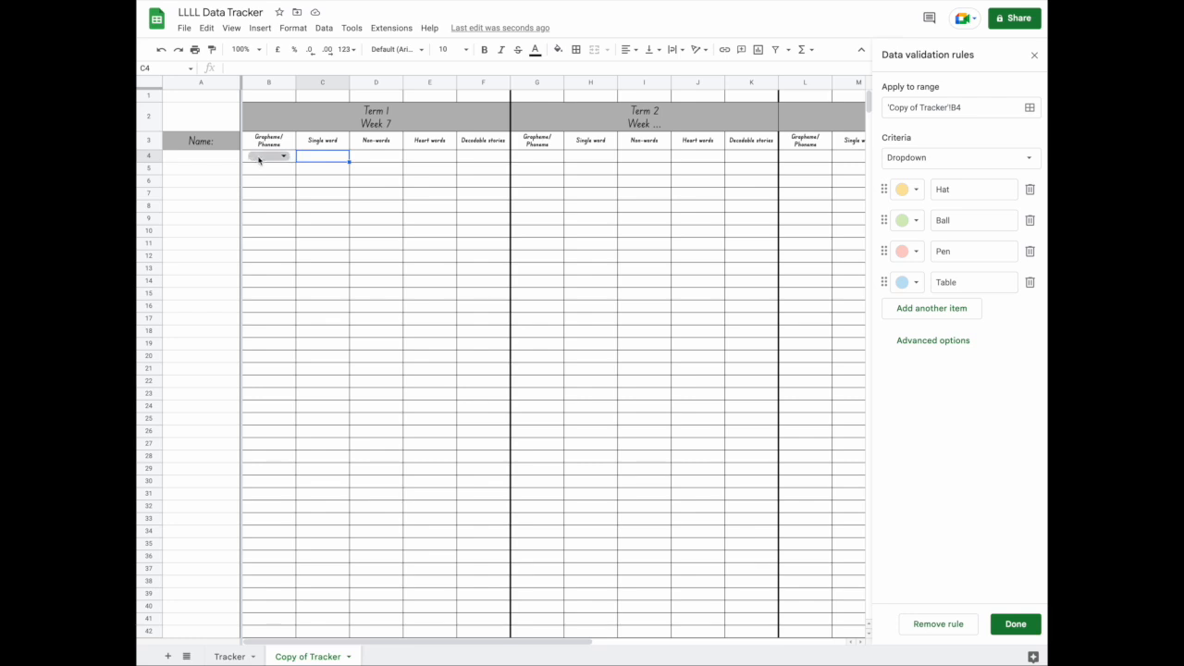
left_click(986, 107)
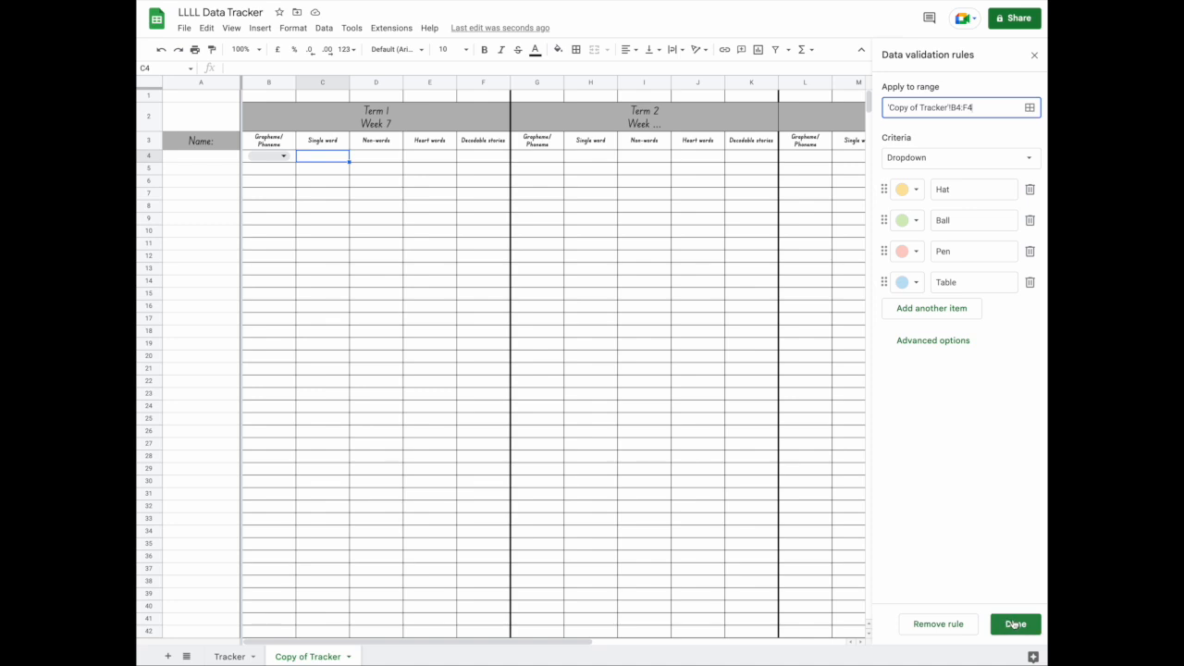
left_click(1015, 624)
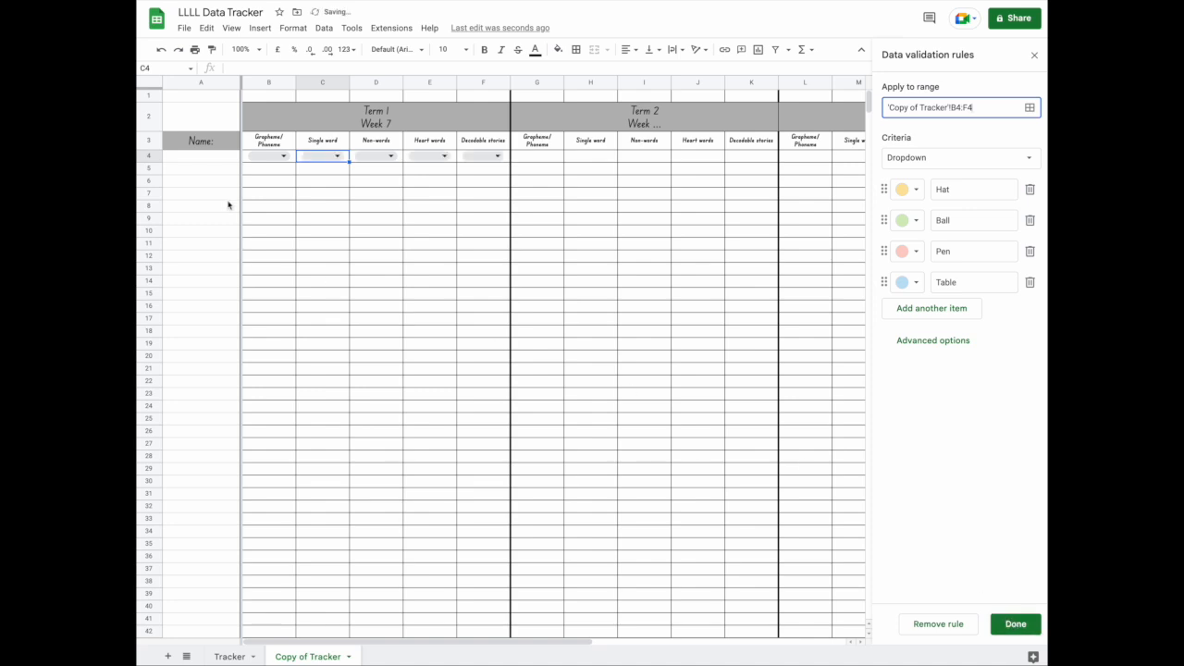
- Open the dropdown in C4, set the rule's data range to C4, and undo the range changes
left_click(336, 156)
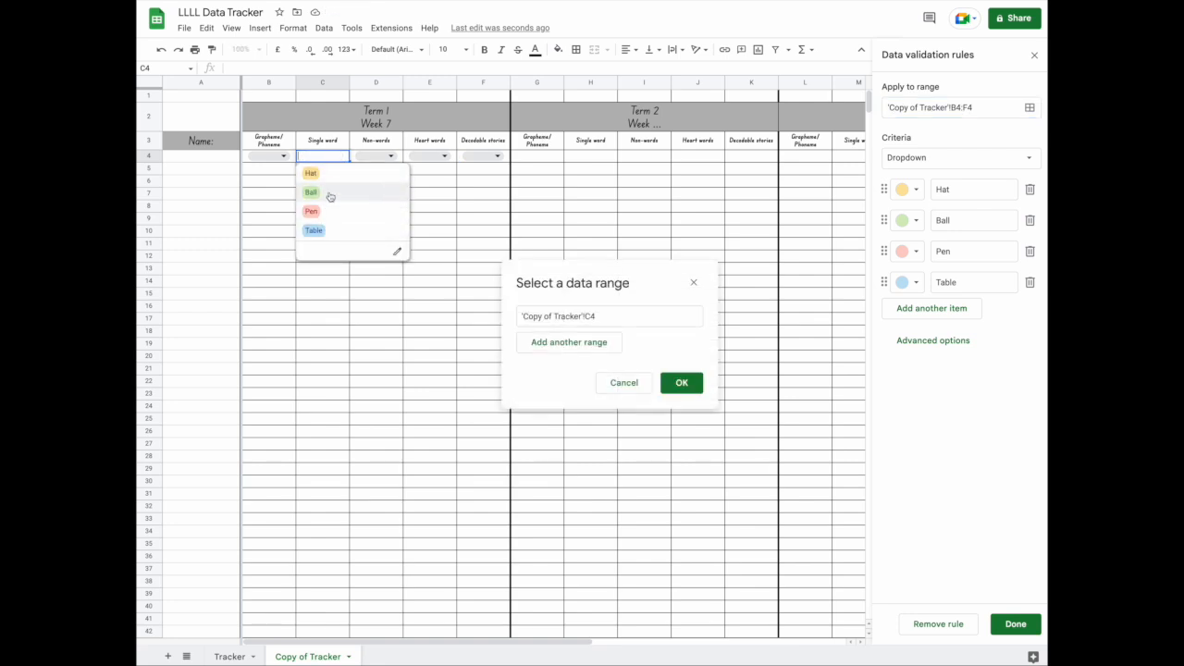
left_click(691, 383)
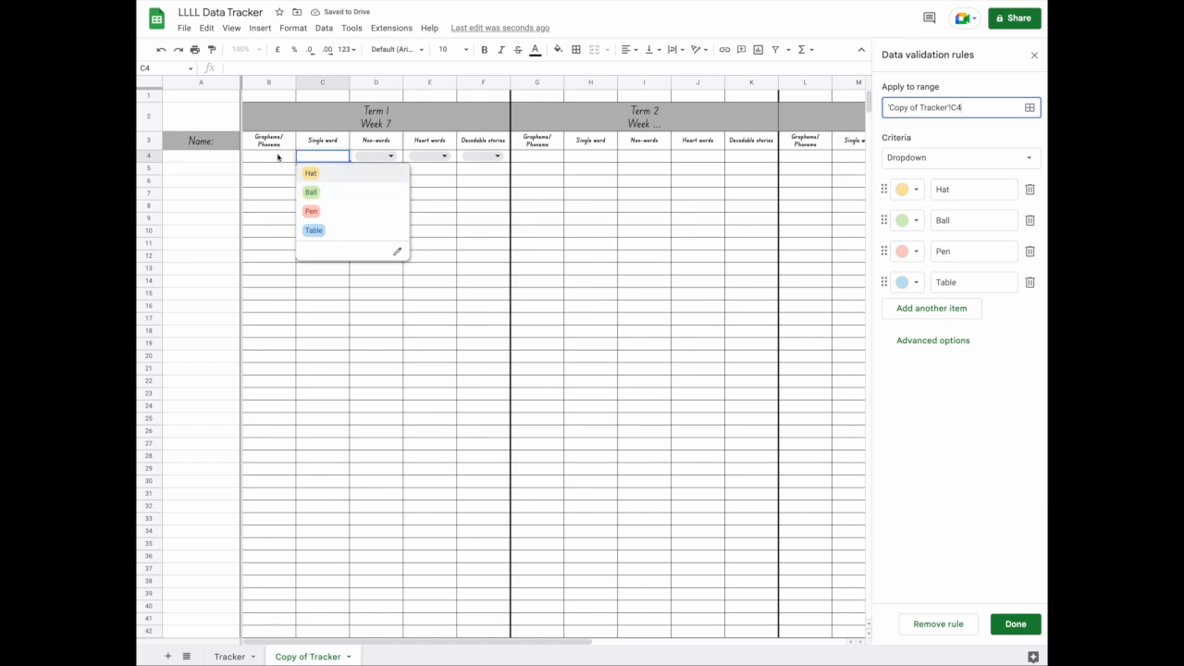
left_click(272, 188)
key("ctrl+z")
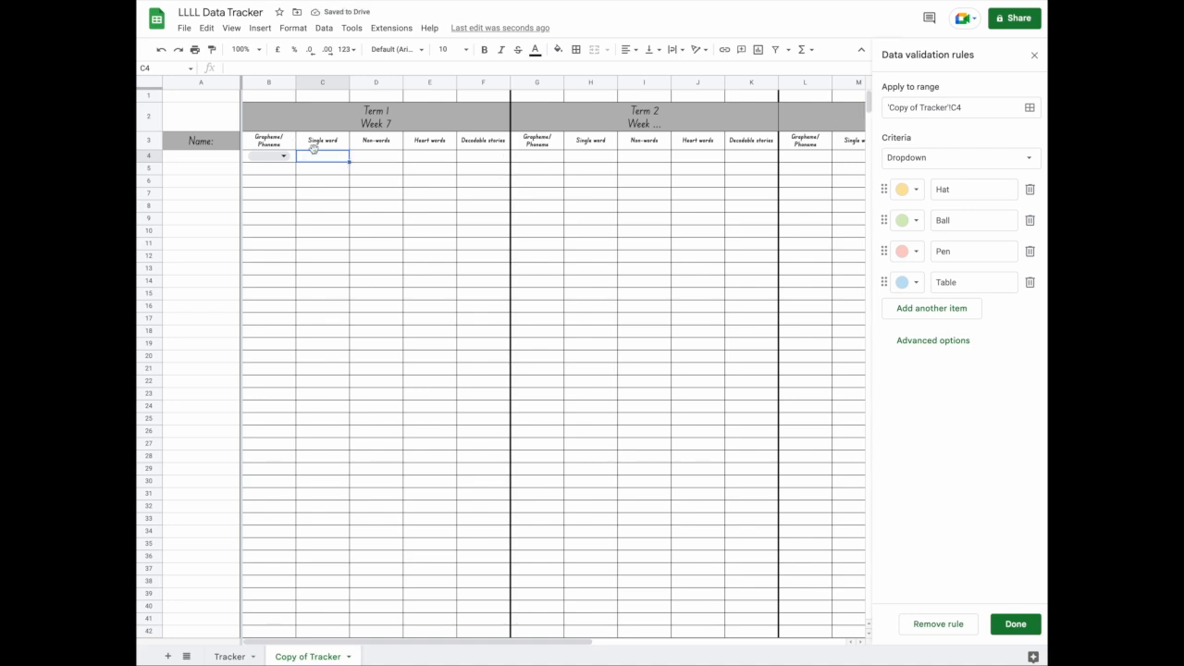
- Apply the B4 dropdown rule to the range B4:F4, save it, and view the dropdown choices in C4 and D4
left_click(282, 155)
left_click(370, 171)
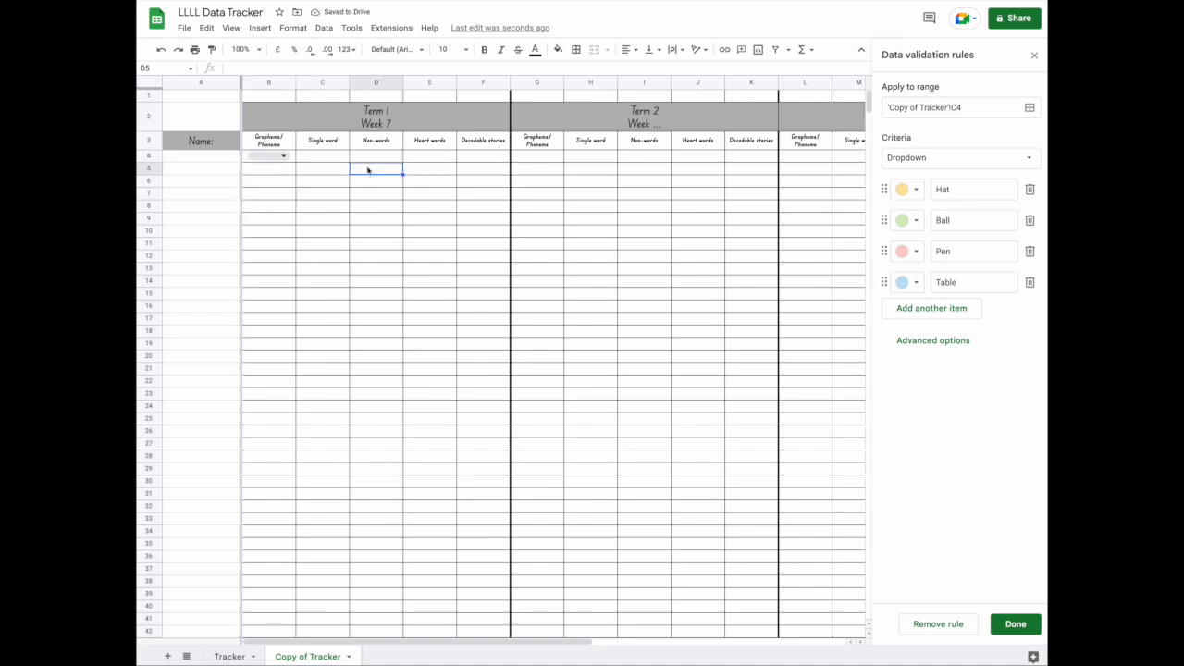
left_click(292, 157)
left_click(962, 109)
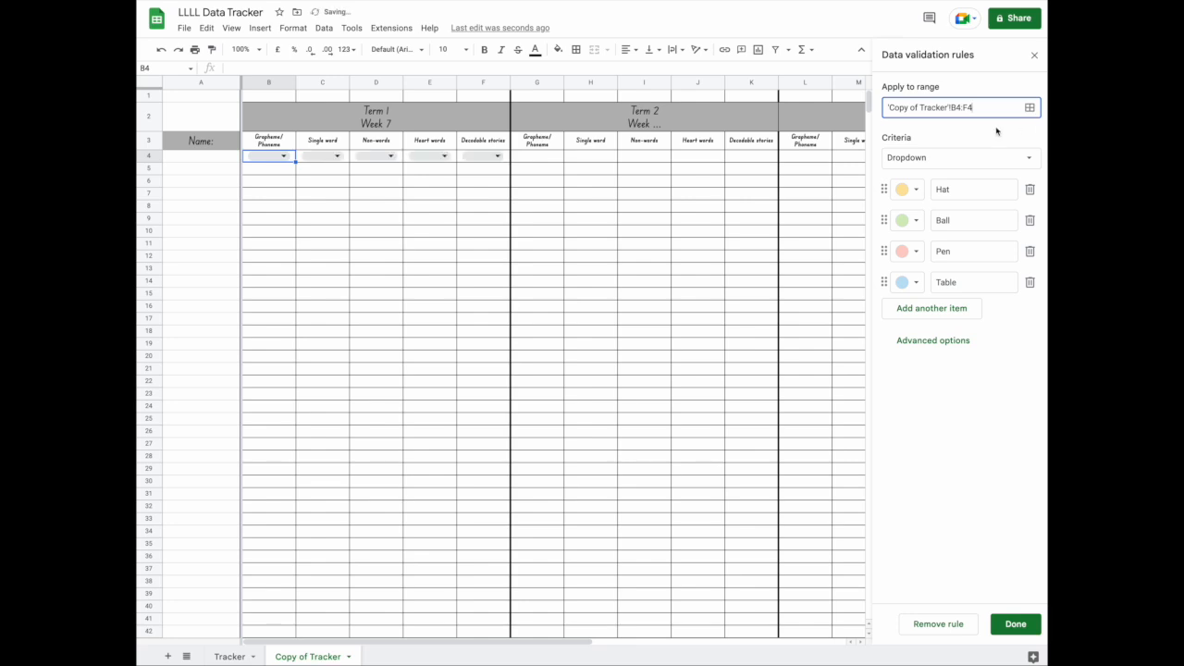
left_click(1015, 624)
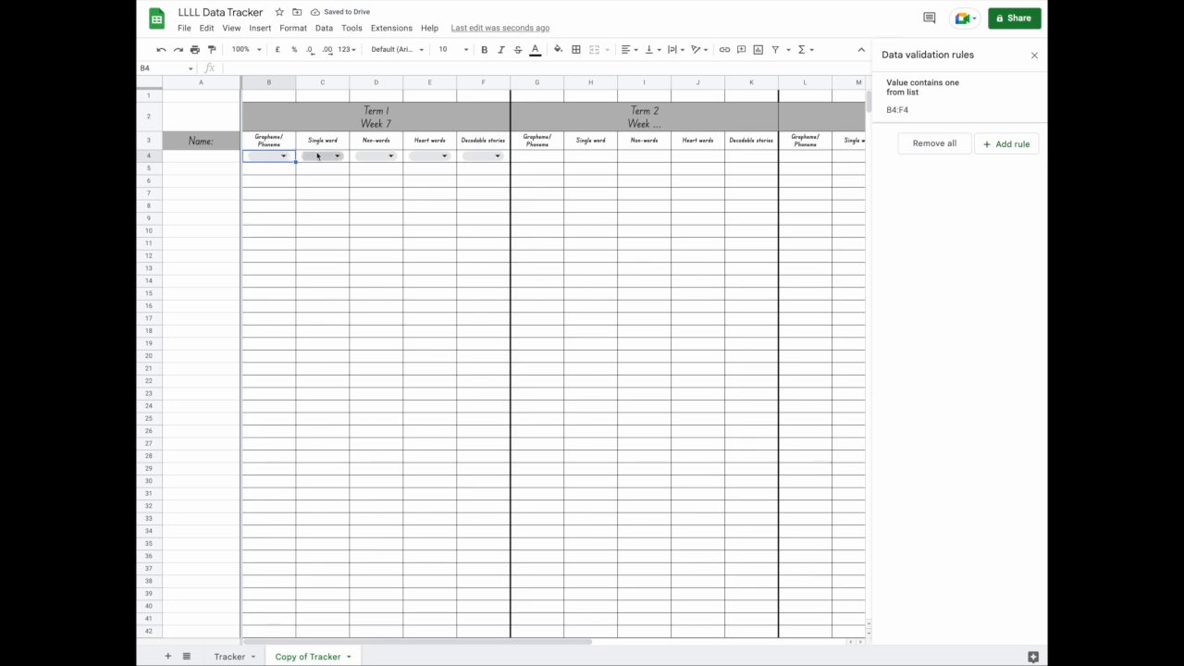
left_click(319, 157)
left_click(383, 155)
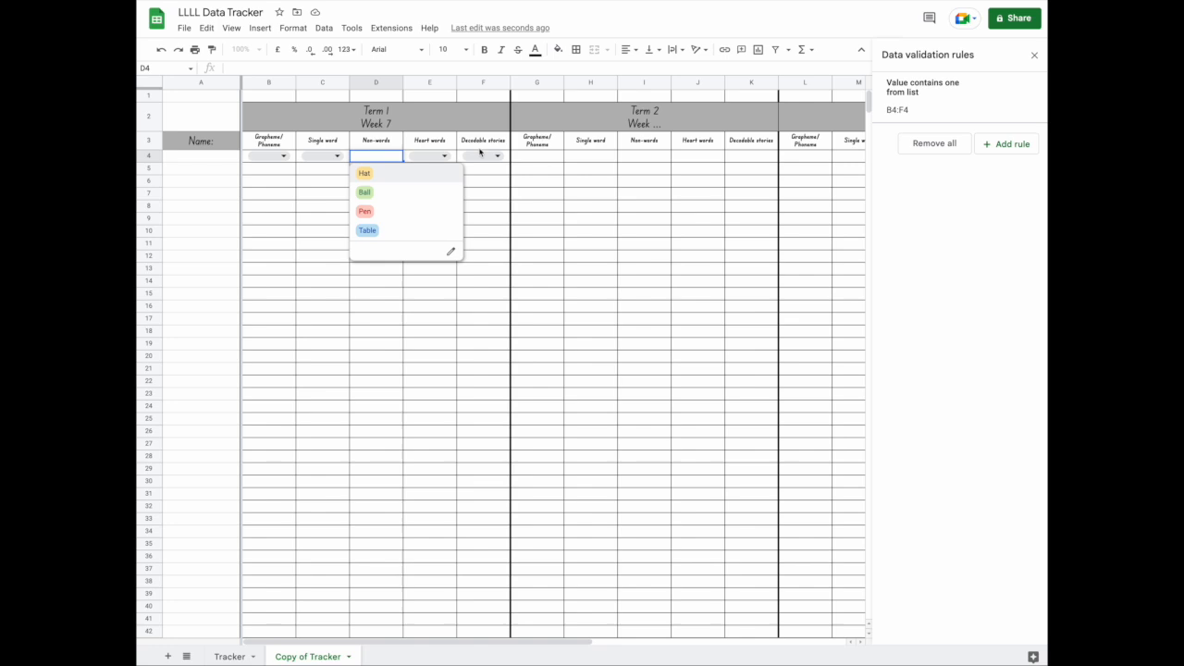
- Edit the B4:F4 rule's advanced options to use the Arrow display style, and save the rule
left_click(982, 107)
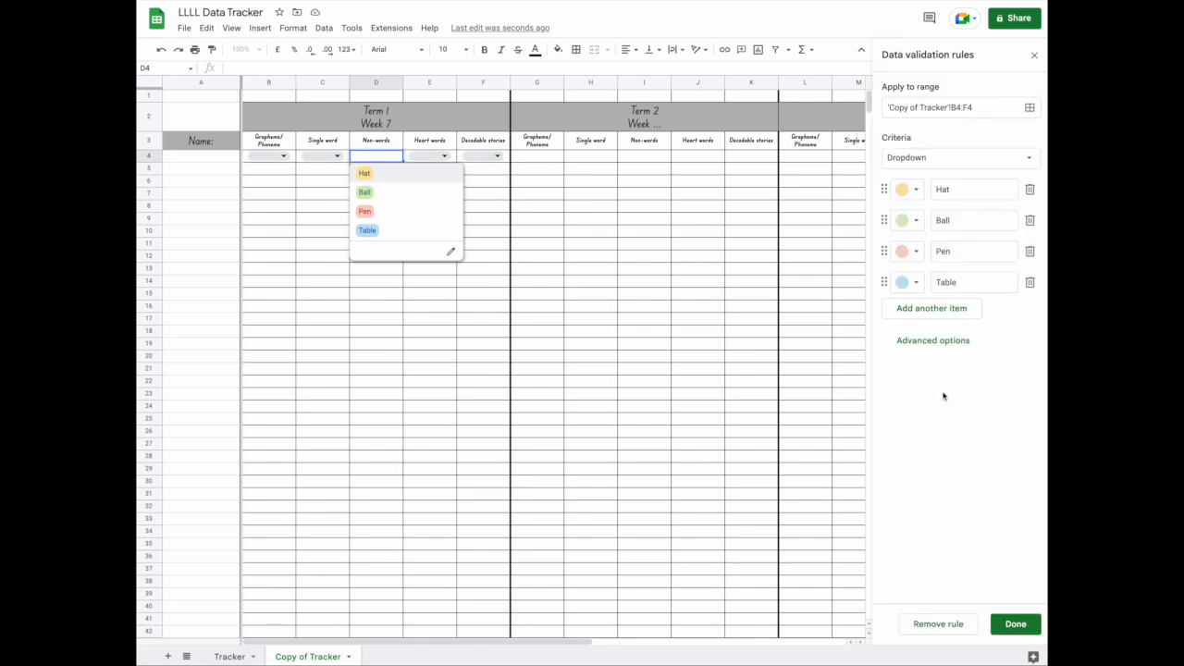
left_click(933, 342)
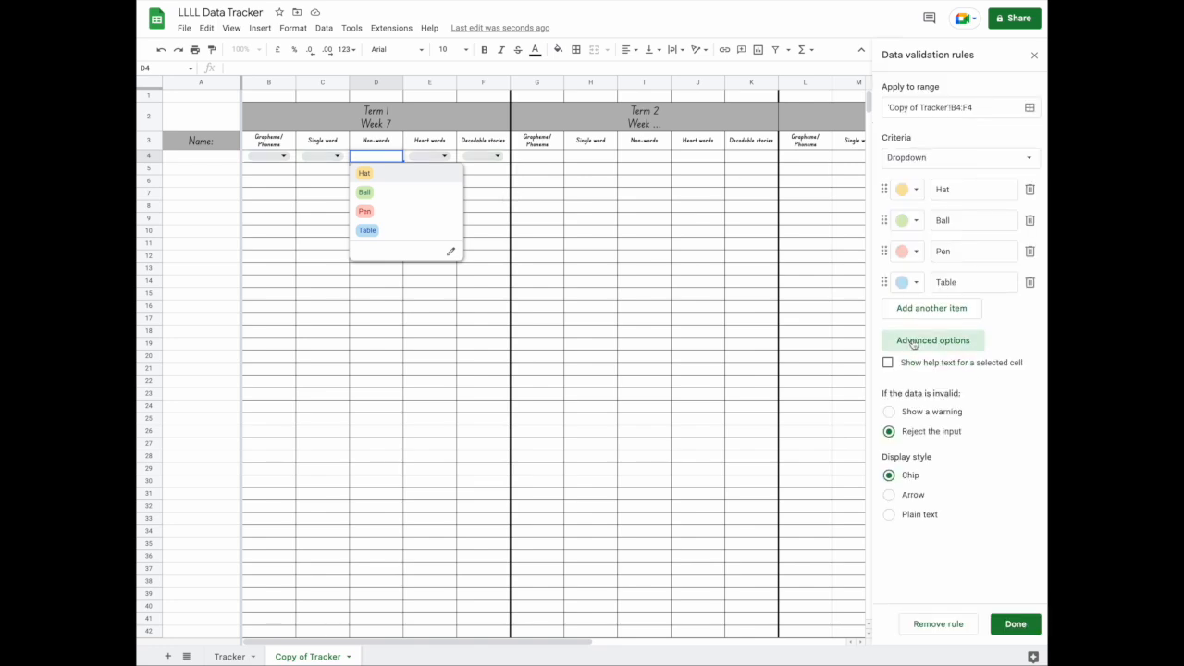
left_click(891, 495)
left_click(890, 514)
left_click(889, 496)
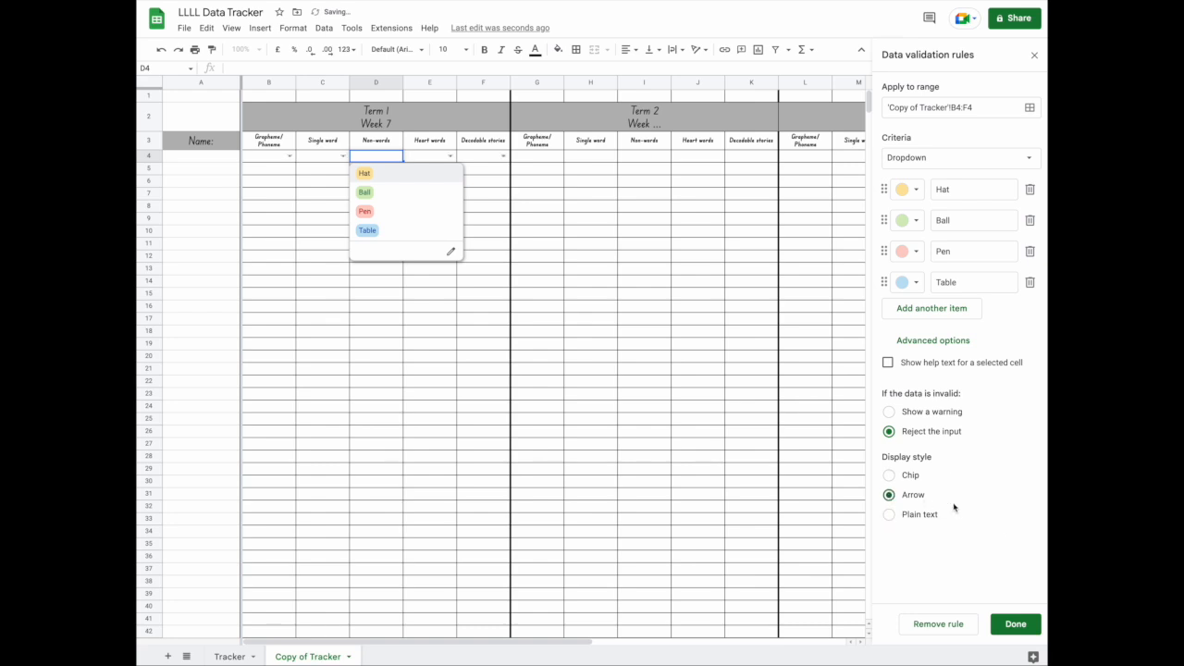
left_click(1016, 623)
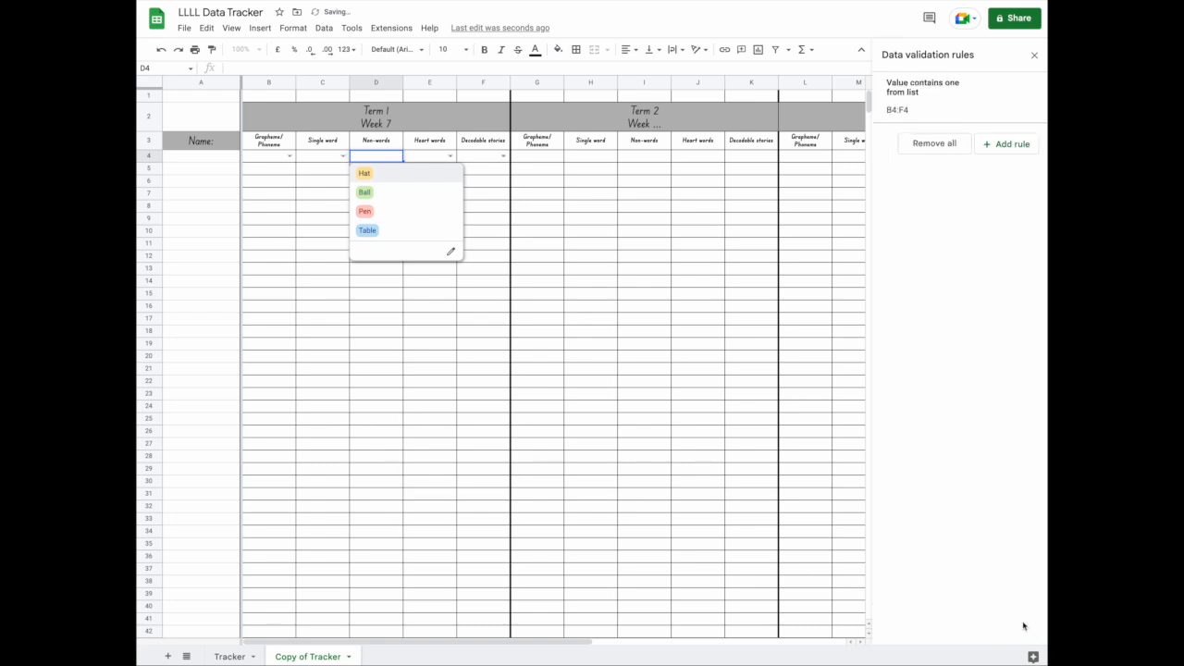
- Fill row 4 from its dropdowns: Ball in D4, Pen in E4, Table in F4, Ball in C4 and Hat in B4
left_click(417, 197)
left_click(450, 156)
left_click(433, 192)
left_click(500, 157)
left_click(502, 157)
left_click(494, 222)
left_click(342, 157)
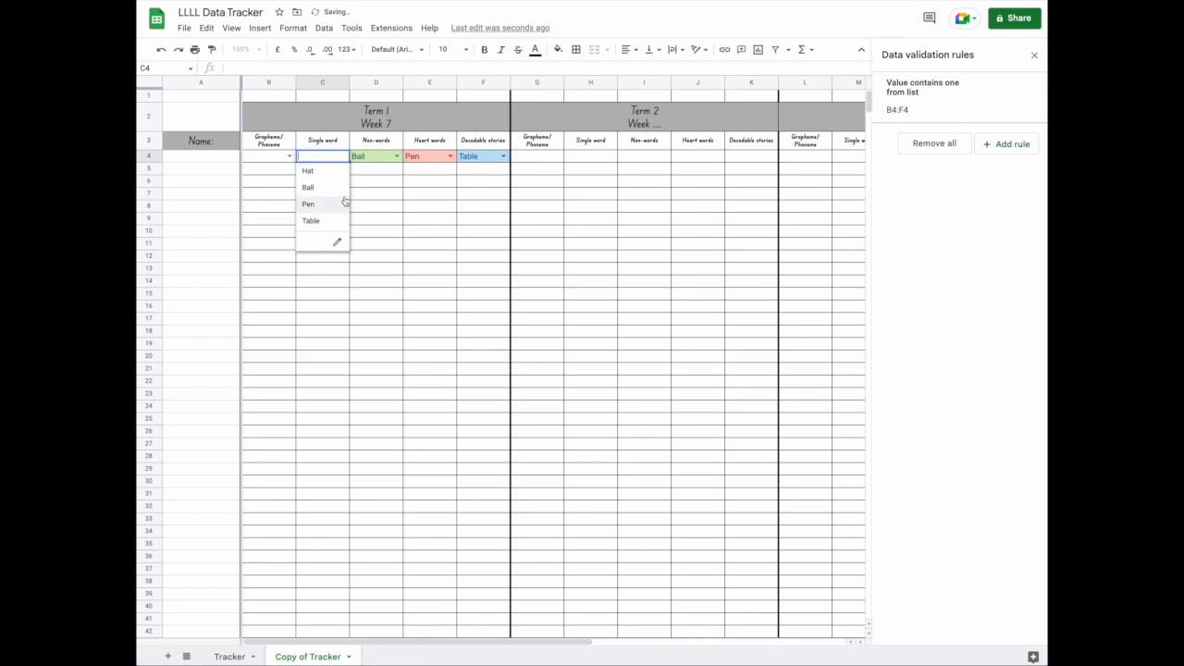
left_click(317, 186)
left_click(289, 155)
left_click(288, 172)
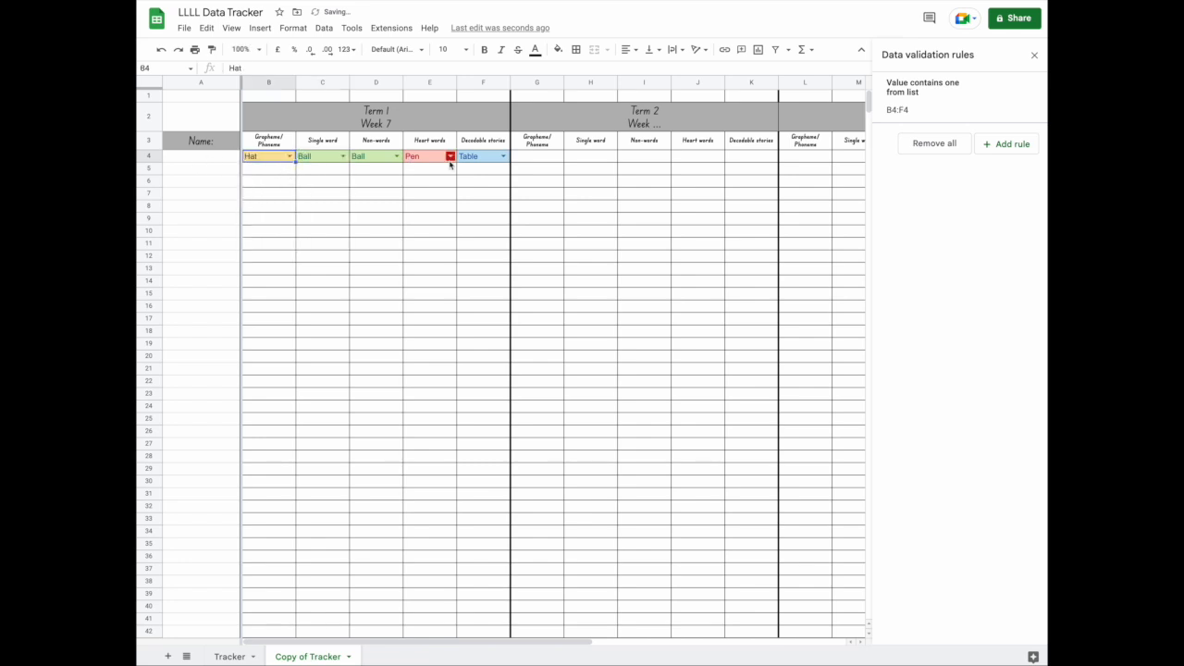
- On the Tracker sheet, set the dropdown in D6 to Stage 7.2
left_click(229, 655)
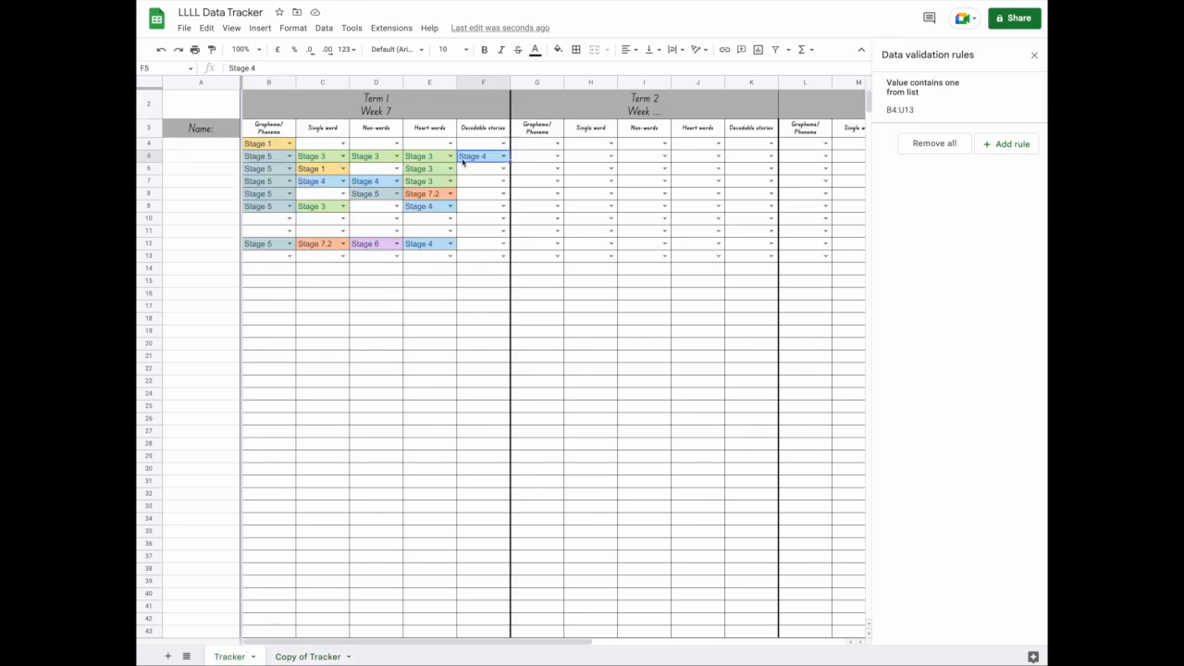
left_click(391, 170)
left_click(395, 169)
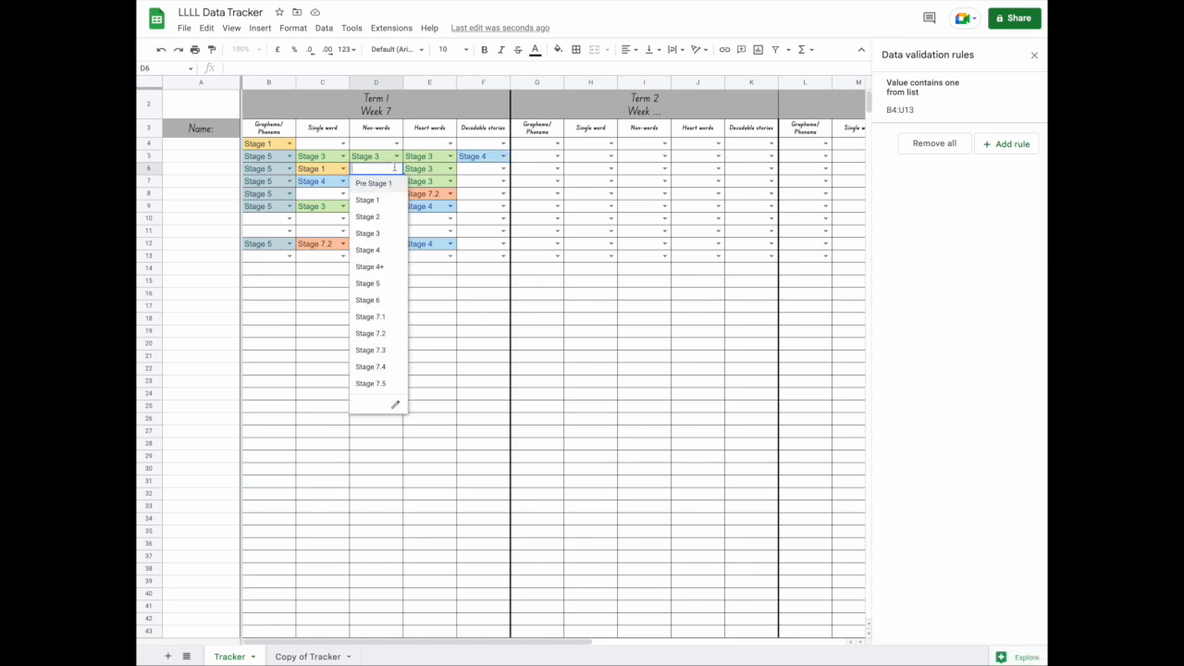
left_click(384, 334)
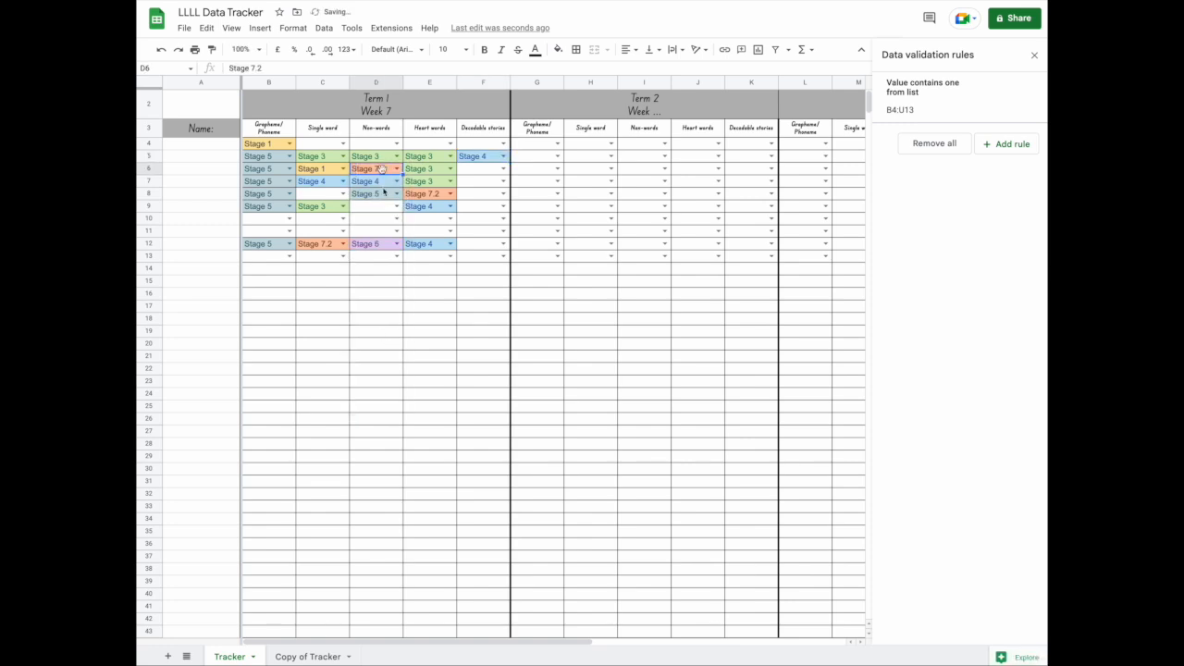
- Open the B4:F4 rule of the Copy of Tracker sheet, and view the C7 dropdown choices on the Tracker sheet for comparison
left_click(320, 658)
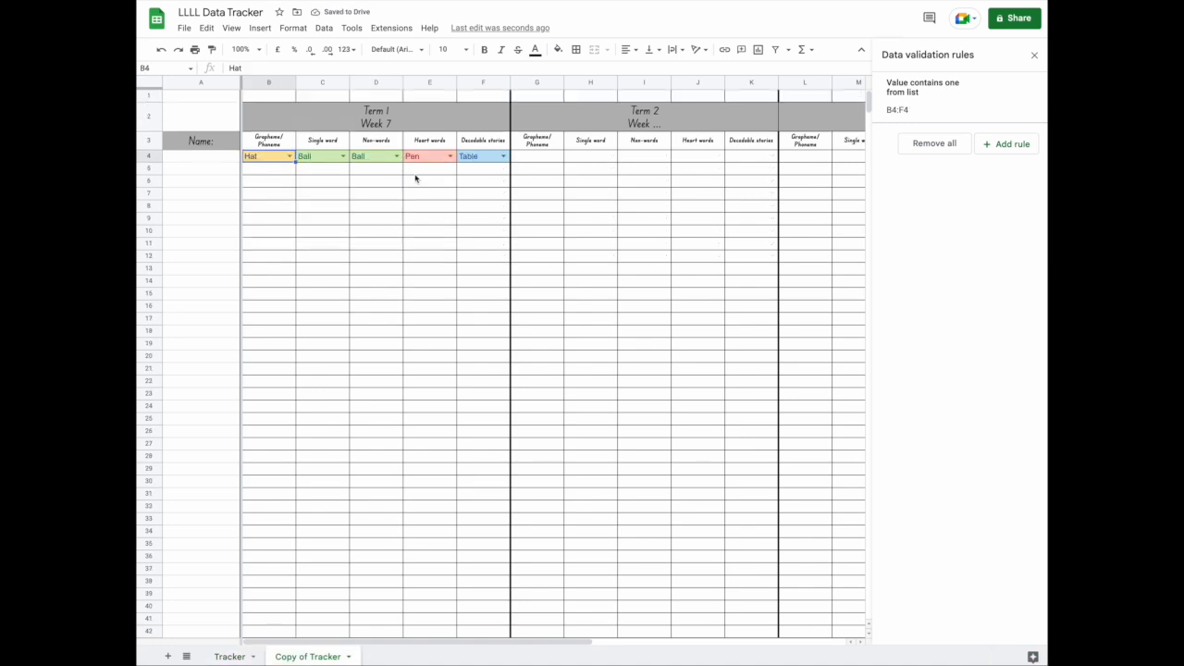
left_click(953, 96)
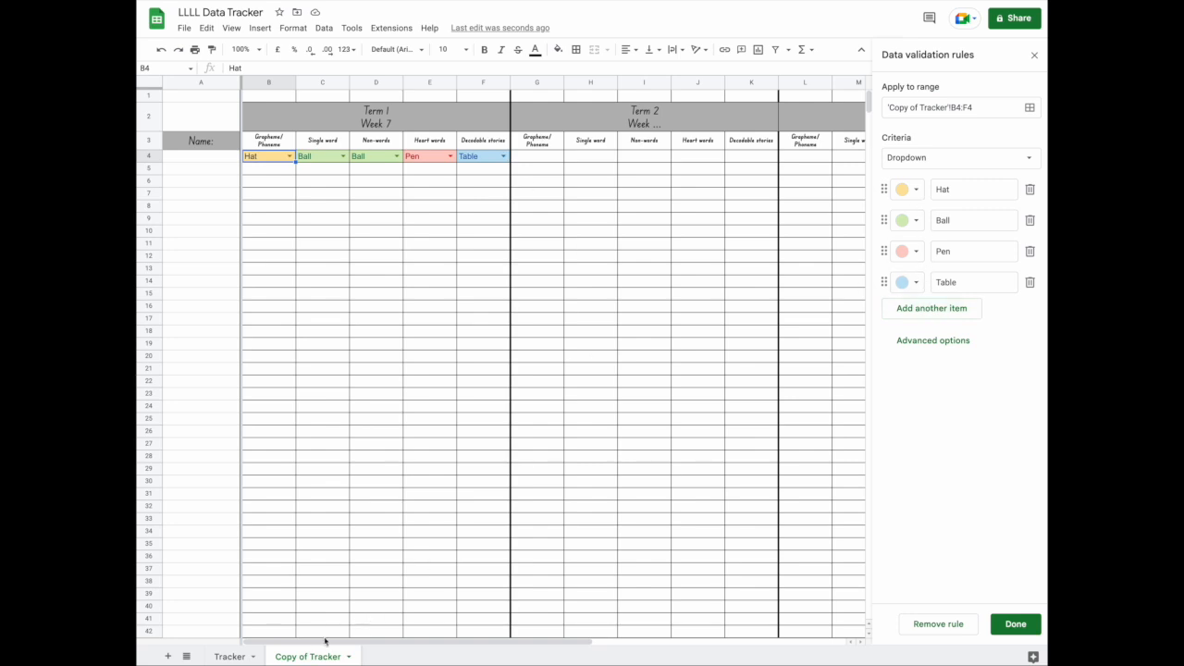
left_click(228, 657)
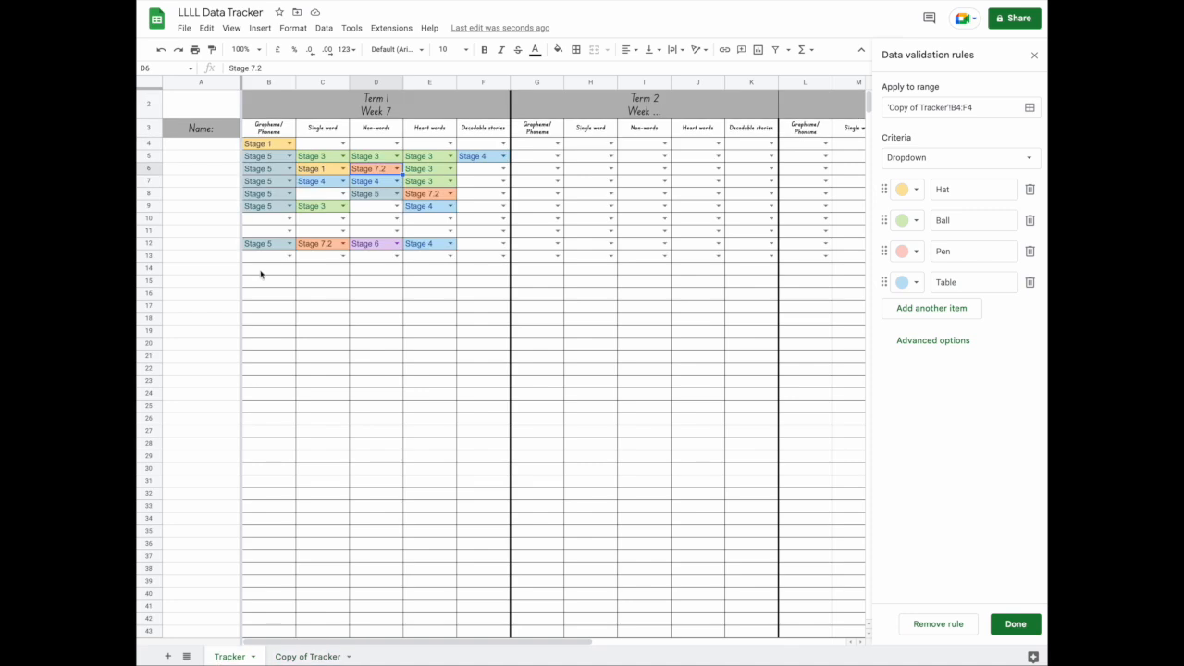
left_click(343, 182)
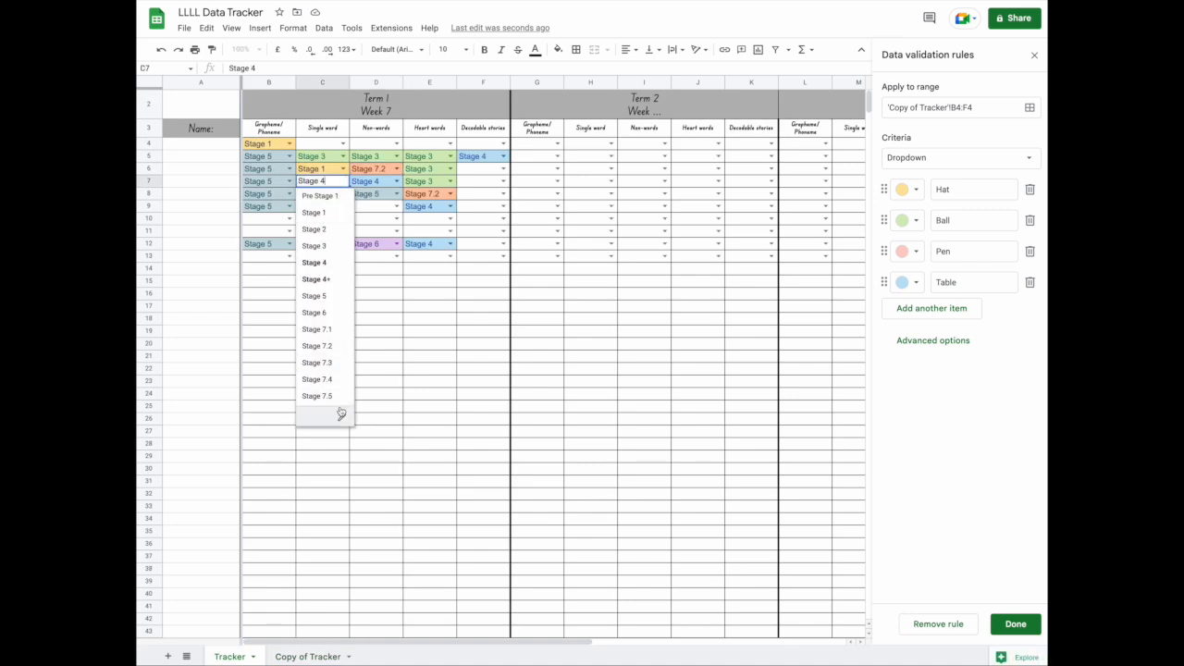
left_click(308, 655)
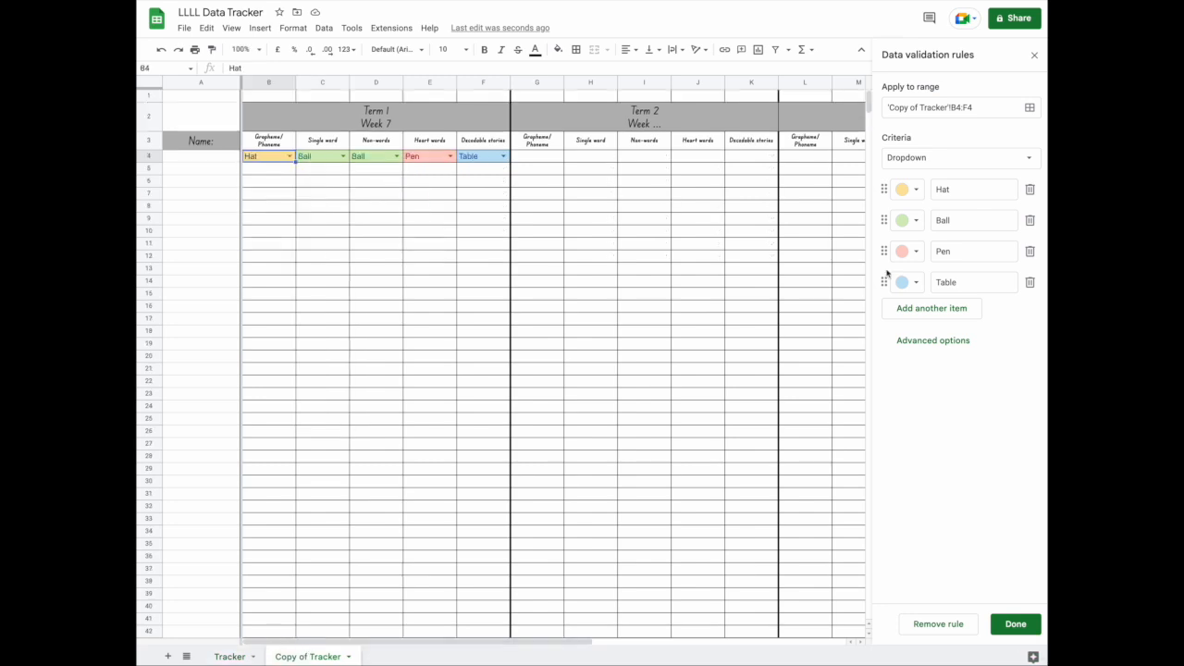
- Change the Hat item's colour to dark purple in the B4:F4 rule, and close the data validation rules
left_click(913, 192)
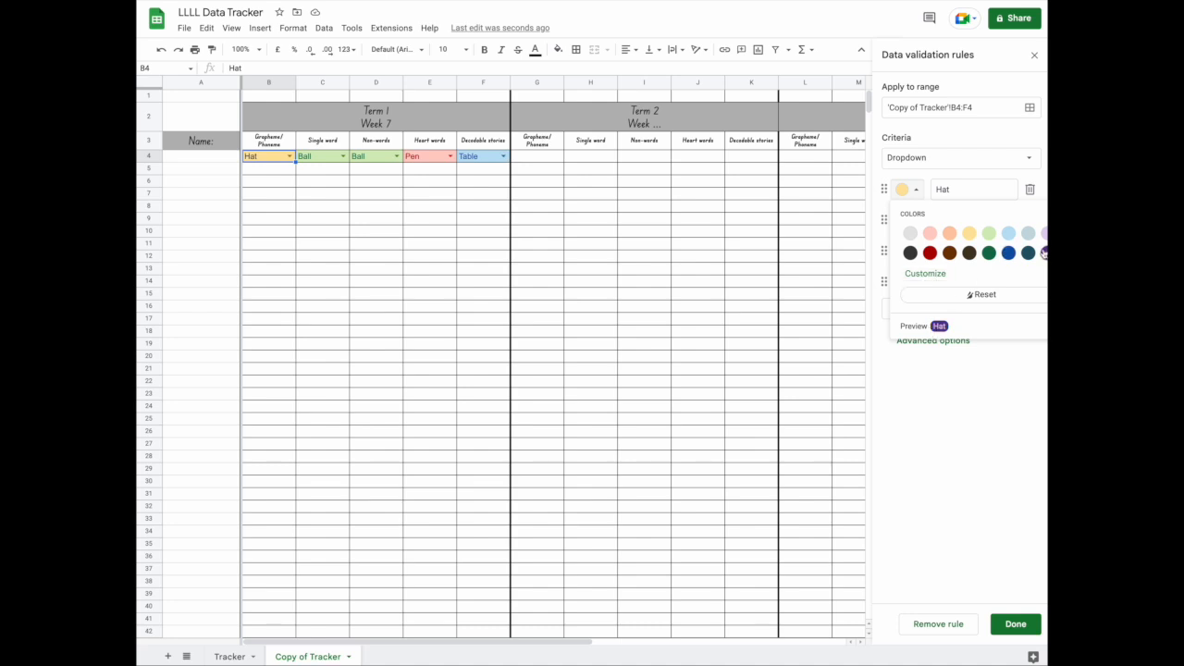
left_click(1045, 252)
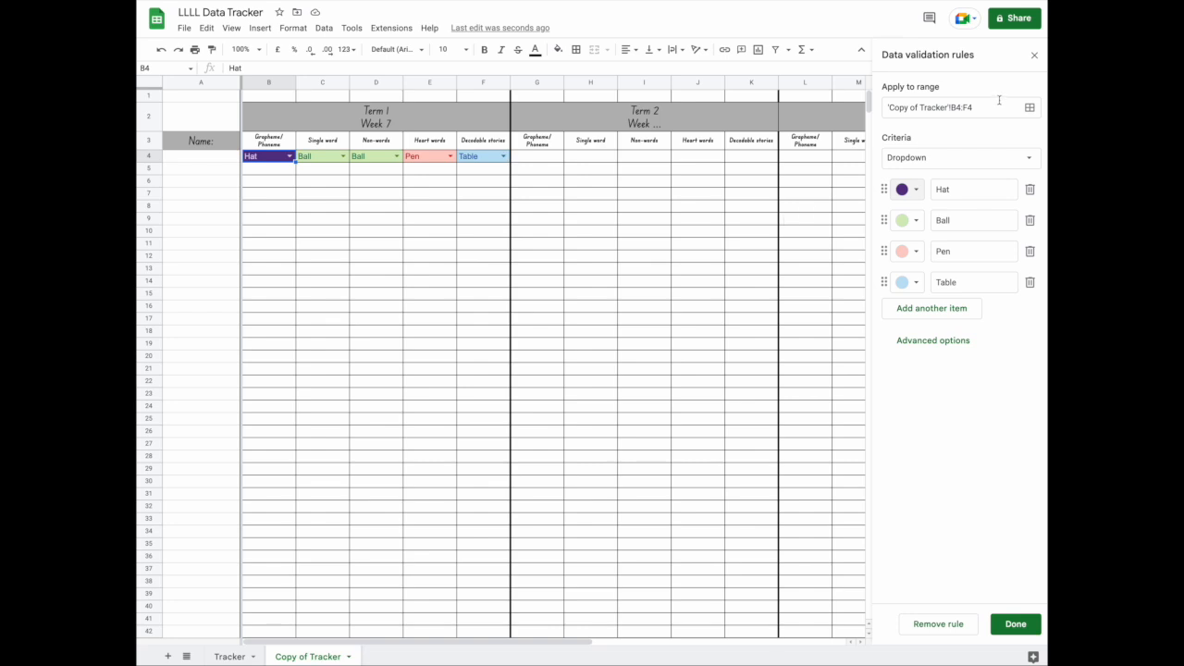
left_click(1034, 54)
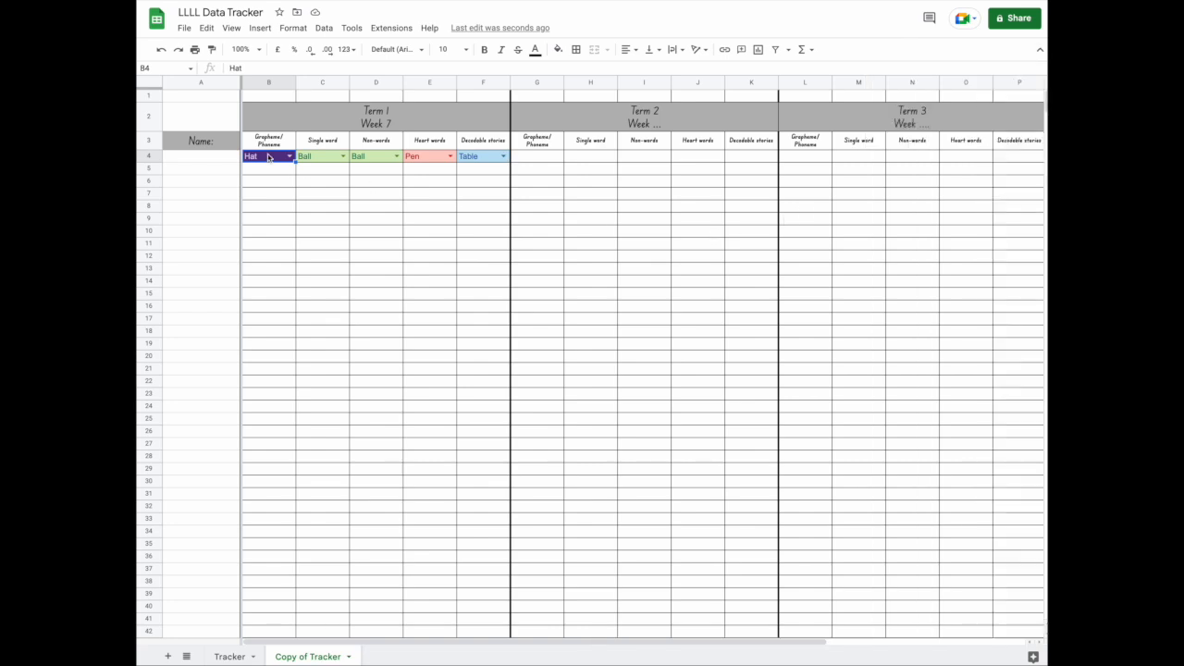
- Extend the dropdown rule's range to B4:U4 so it covers all four terms, and save it
scroll(573, 189, "right", 6)
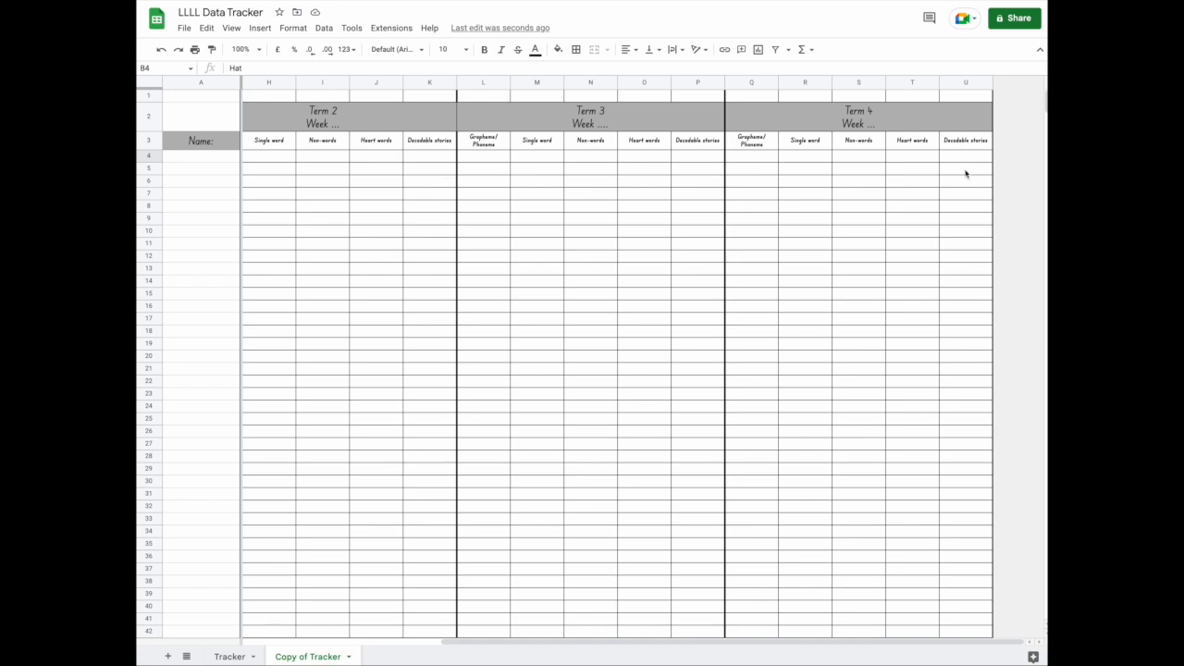
scroll(649, 195, "left", 6)
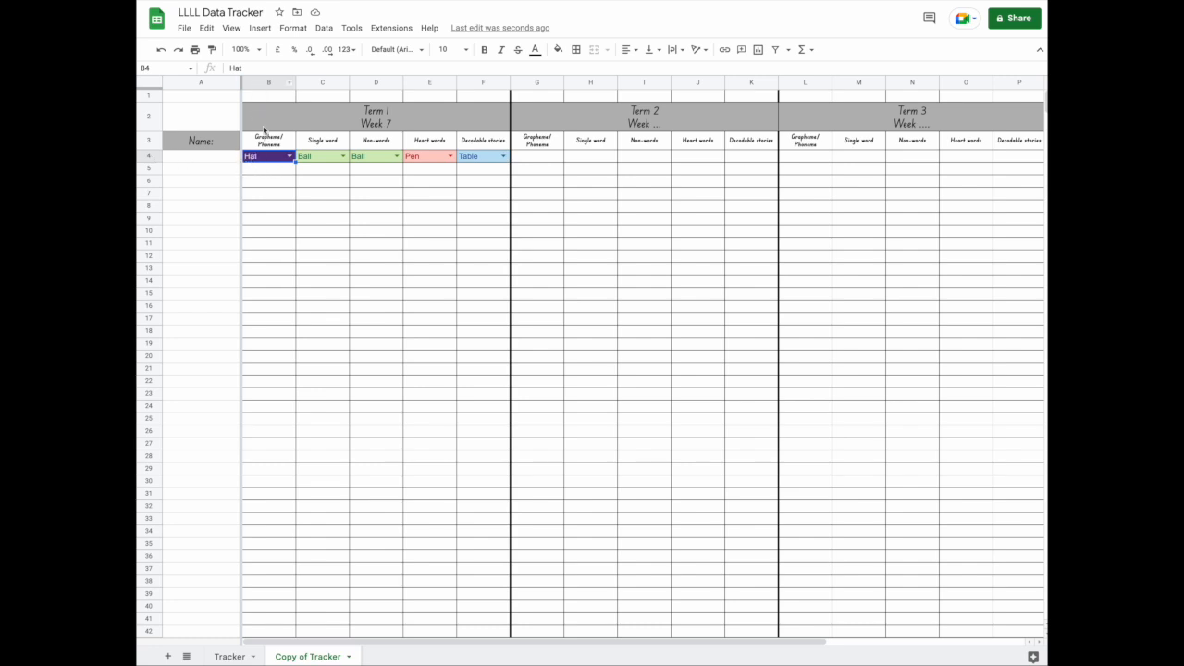
scroll(376, 176, "right", 6)
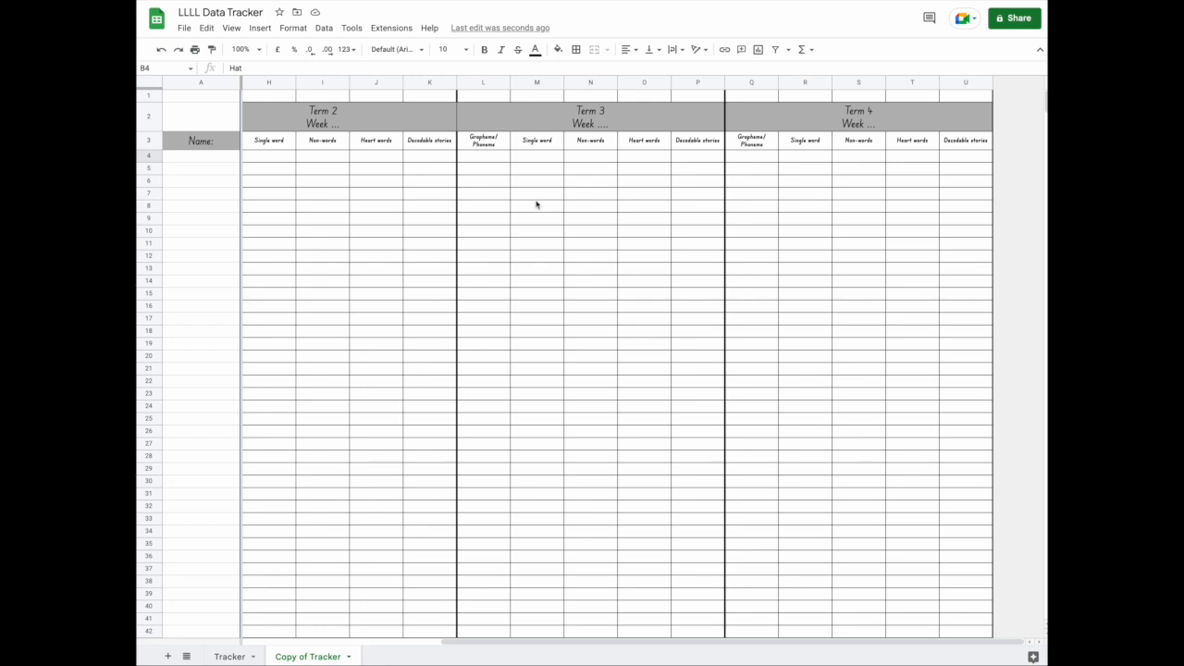
scroll(538, 205, "left", 6)
left_click(486, 159)
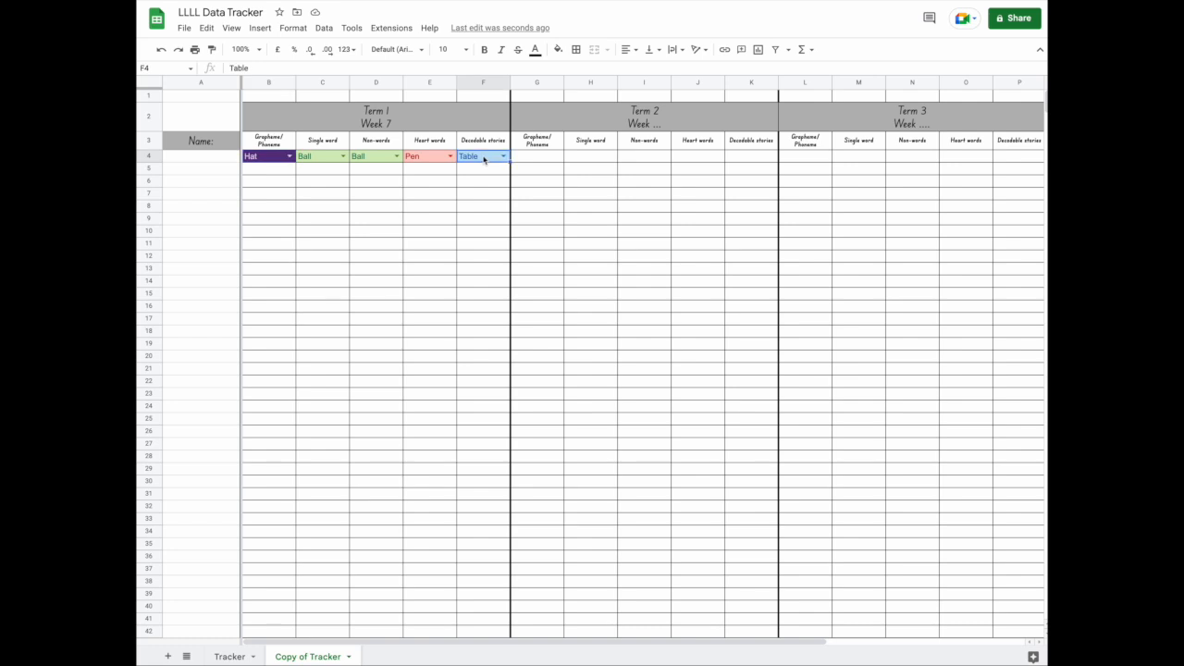
left_click(324, 29)
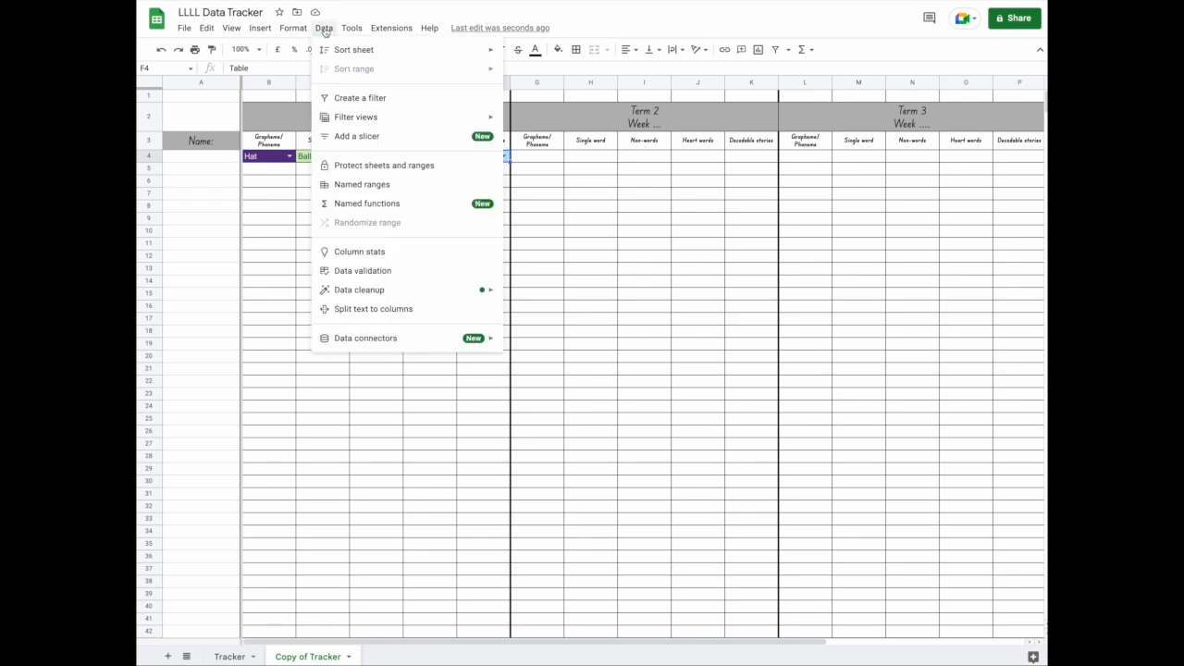
left_click(393, 271)
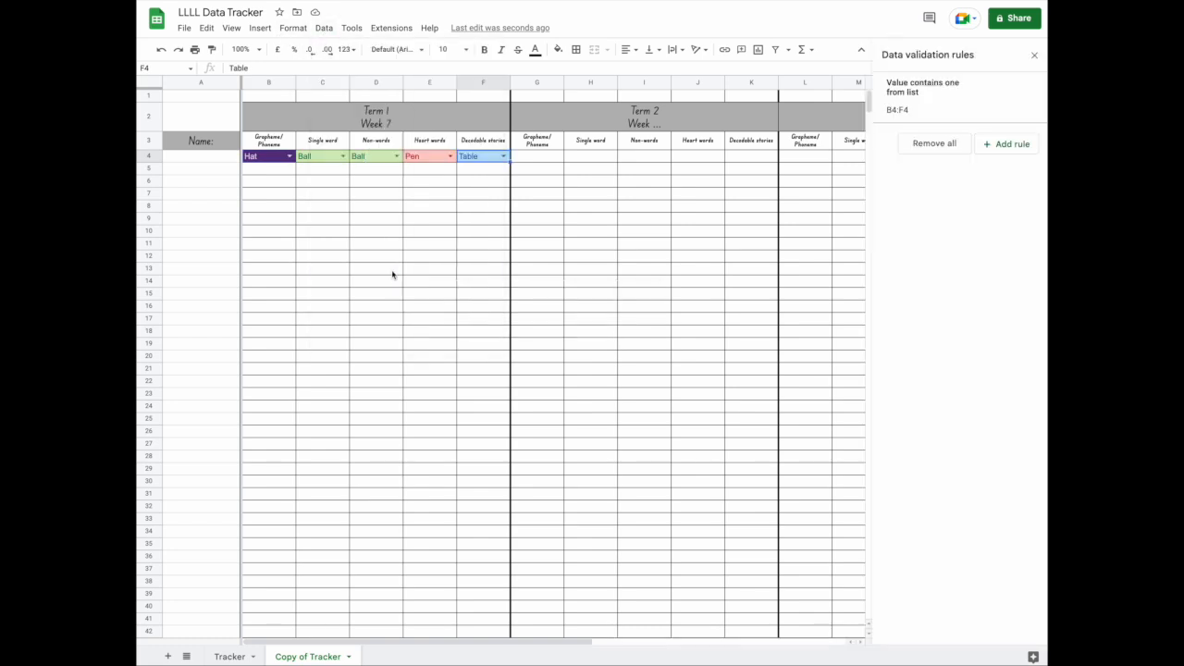
left_click(947, 104)
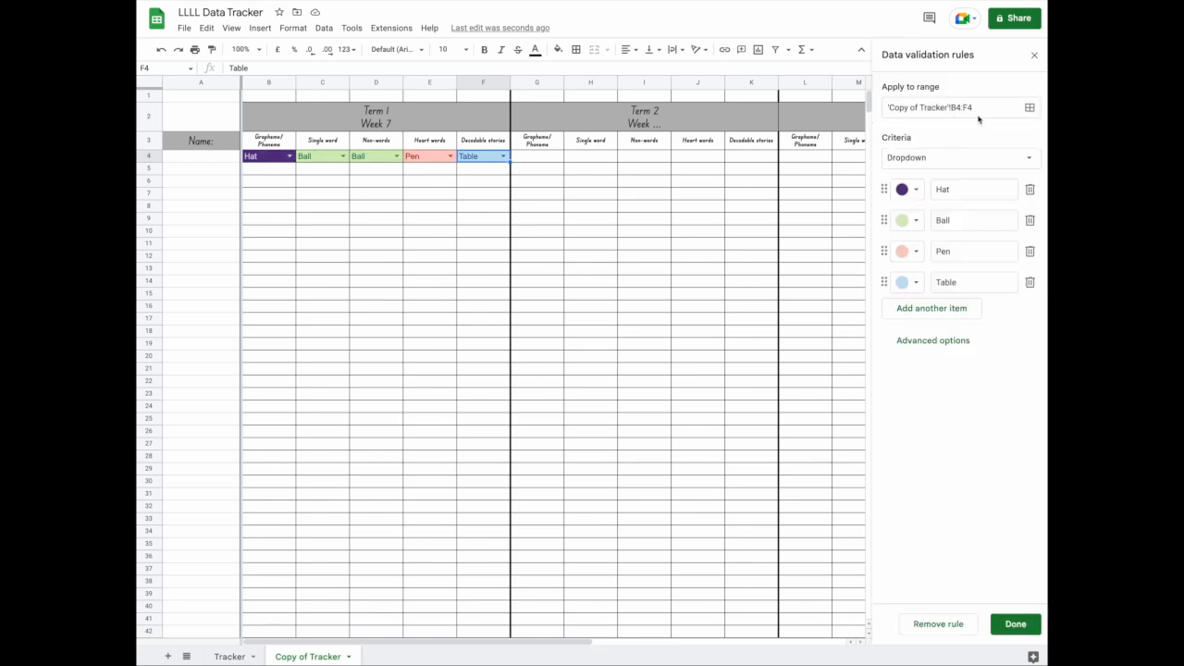
left_click(972, 109)
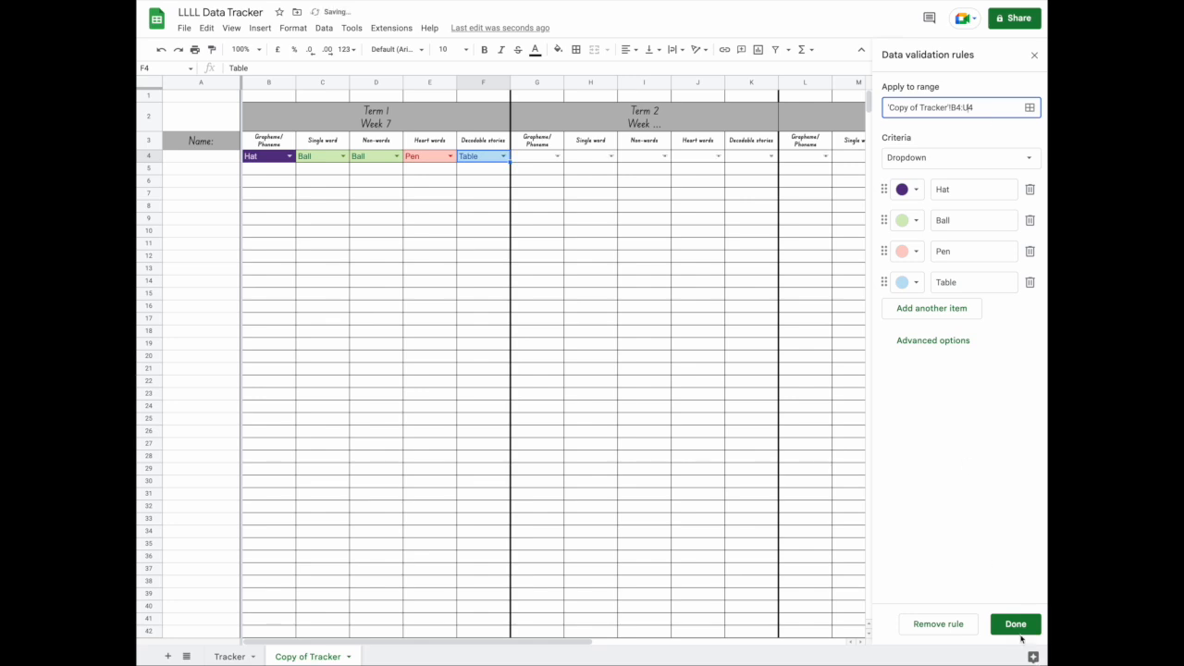
left_click(1016, 626)
- Choose Ball from the Term 4 Single word dropdown in R4
scroll(761, 293, "right", 5)
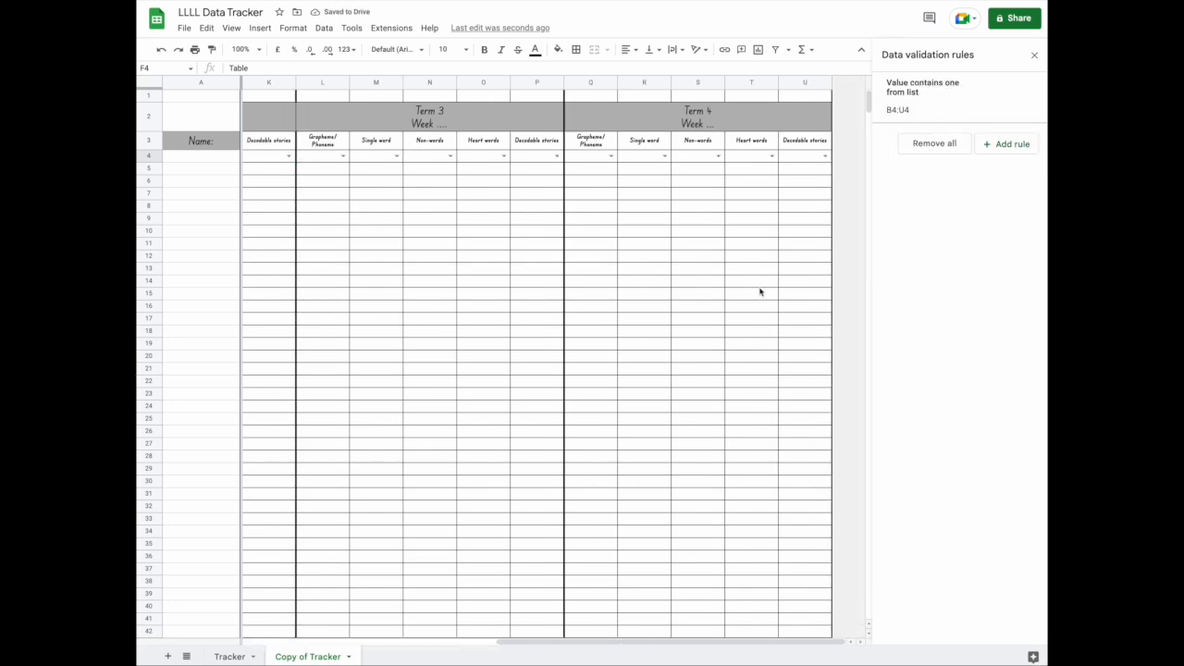
left_click(665, 156)
left_click(653, 196)
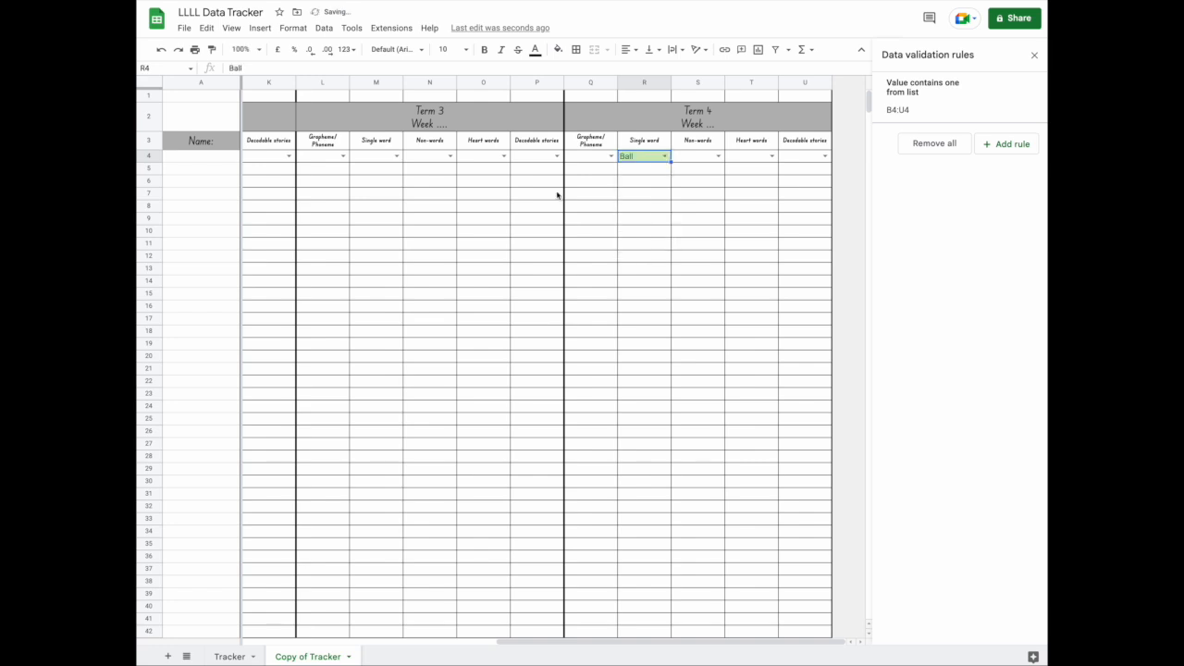
- Extend the dropdown rule's range to B4:U99, and check the dropdowns down to row 99 and across the columns
scroll(589, 193, "left", 5)
scroll(589, 193, "left", 2)
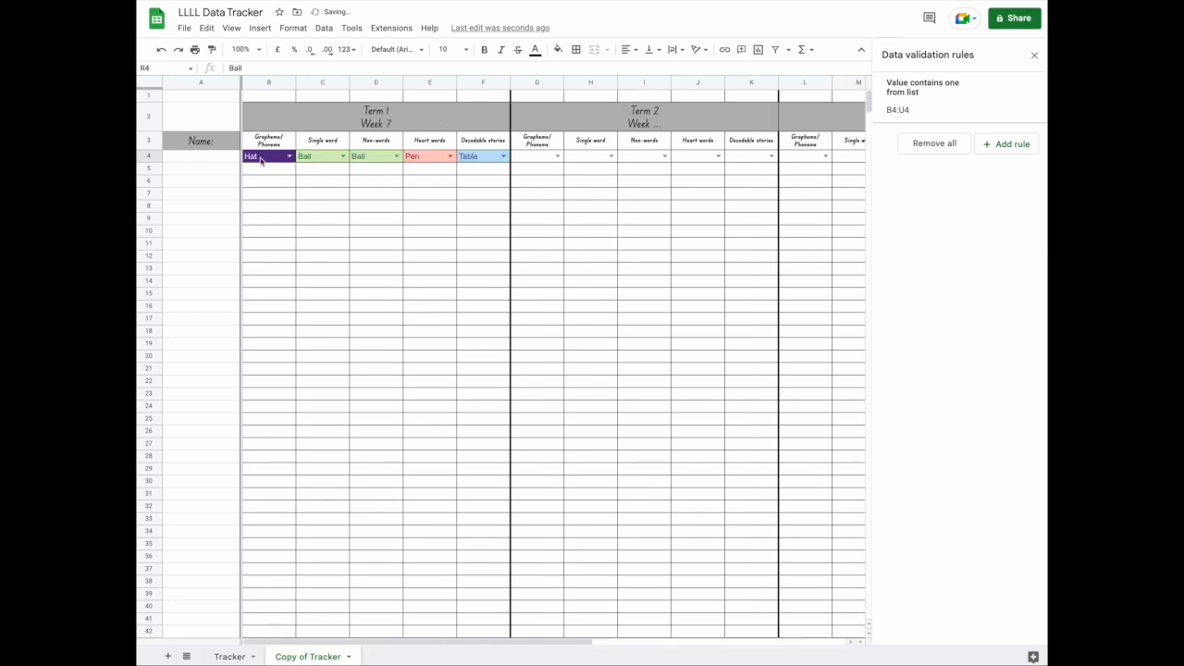
scroll(262, 157, "down", 1)
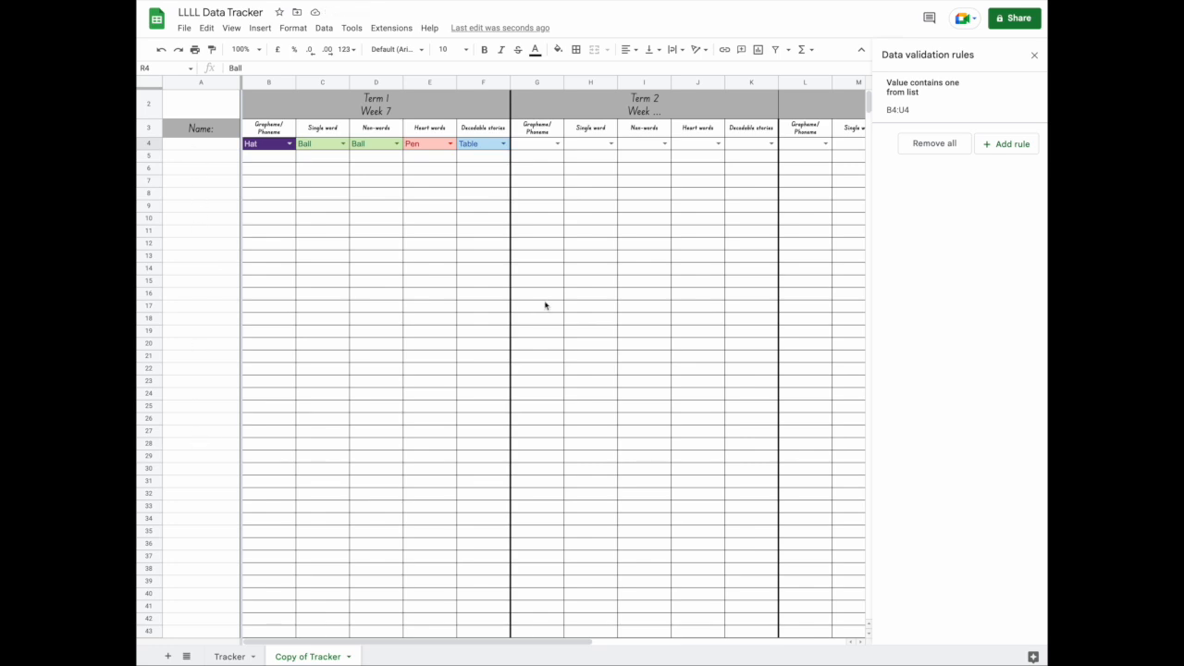
scroll(549, 303, "up", 1)
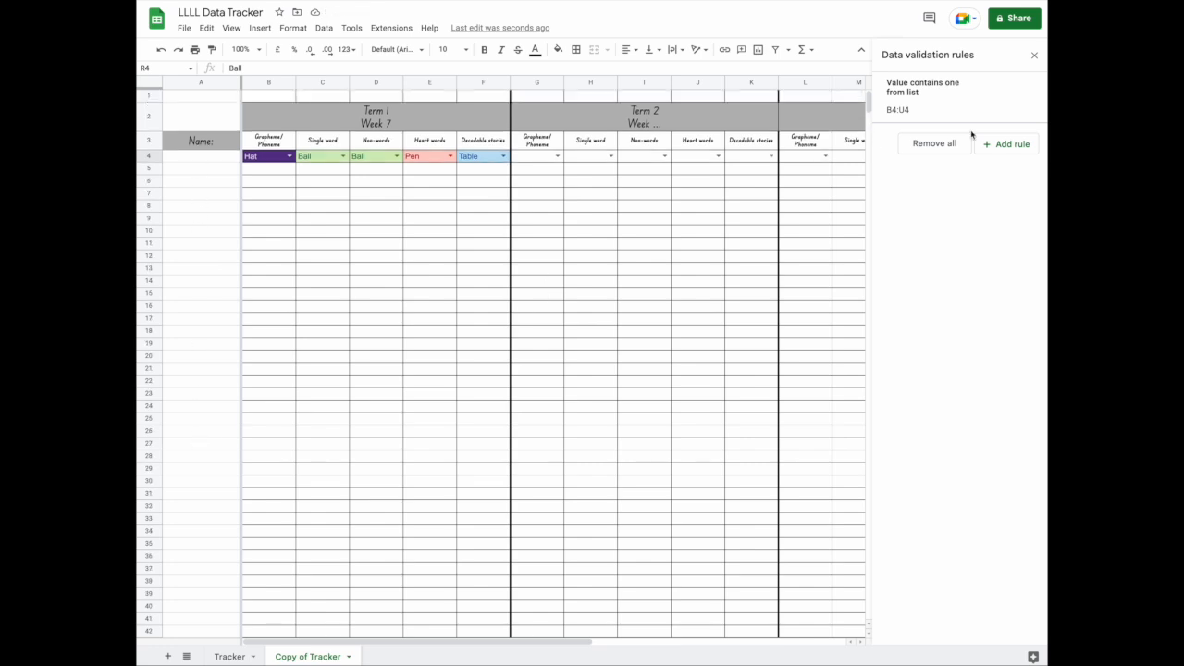
left_click(931, 99)
left_click(985, 107)
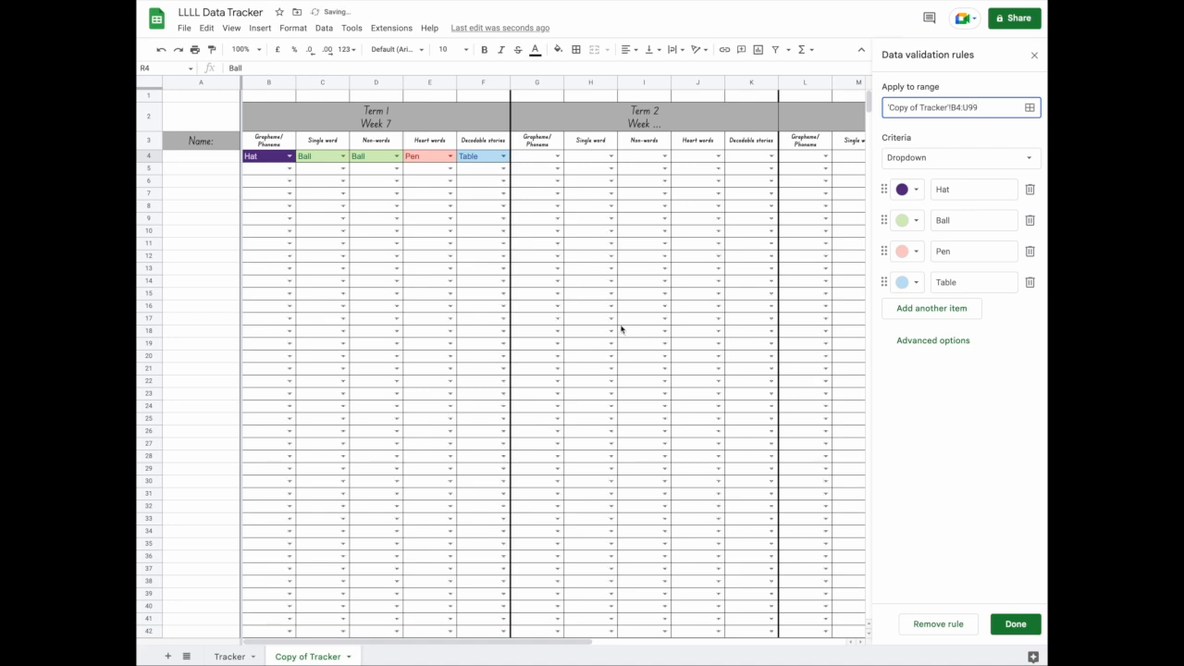
scroll(346, 610, "down", 10)
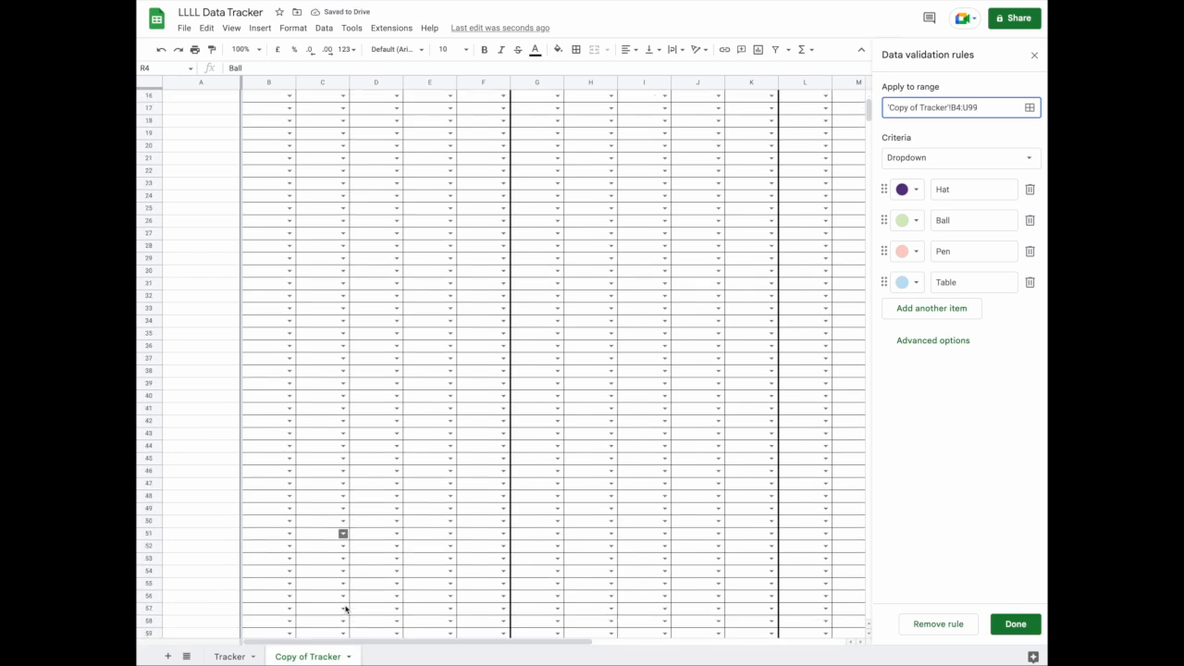
scroll(345, 609, "up", 1)
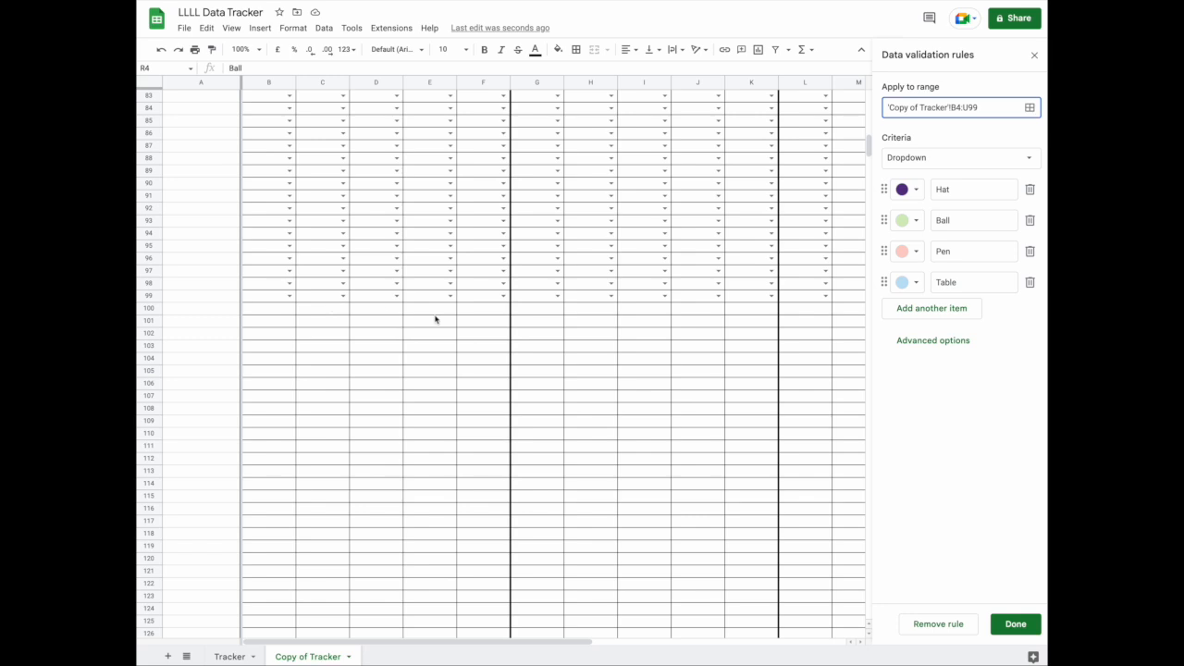
scroll(438, 320, "right", 5)
scroll(439, 320, "left", 5)
scroll(439, 320, "up", 15)
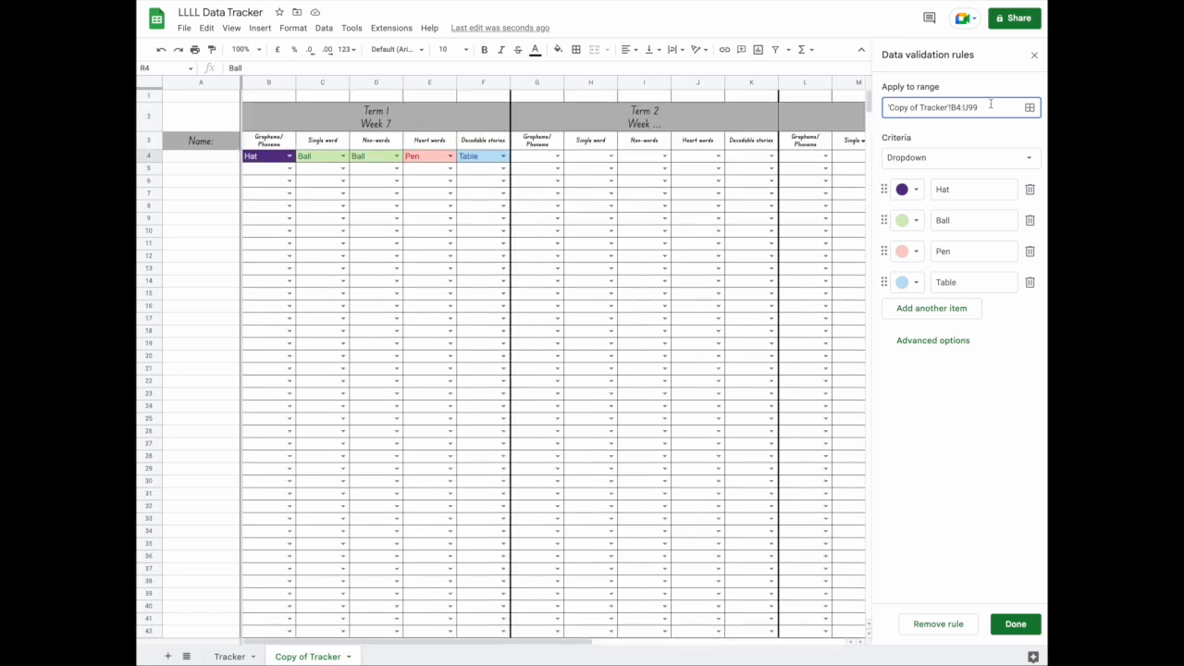
- Reduce the dropdown rule's range to B4:U20 and save it
key("BackSpace")
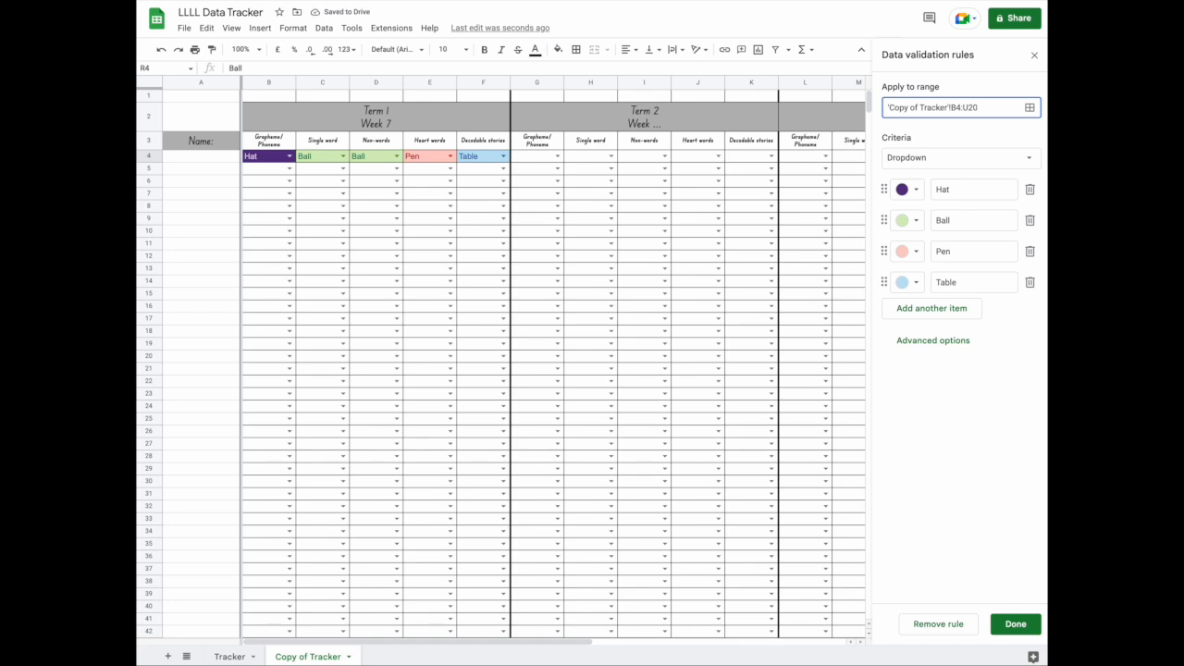
left_click(1023, 626)
left_click(921, 99)
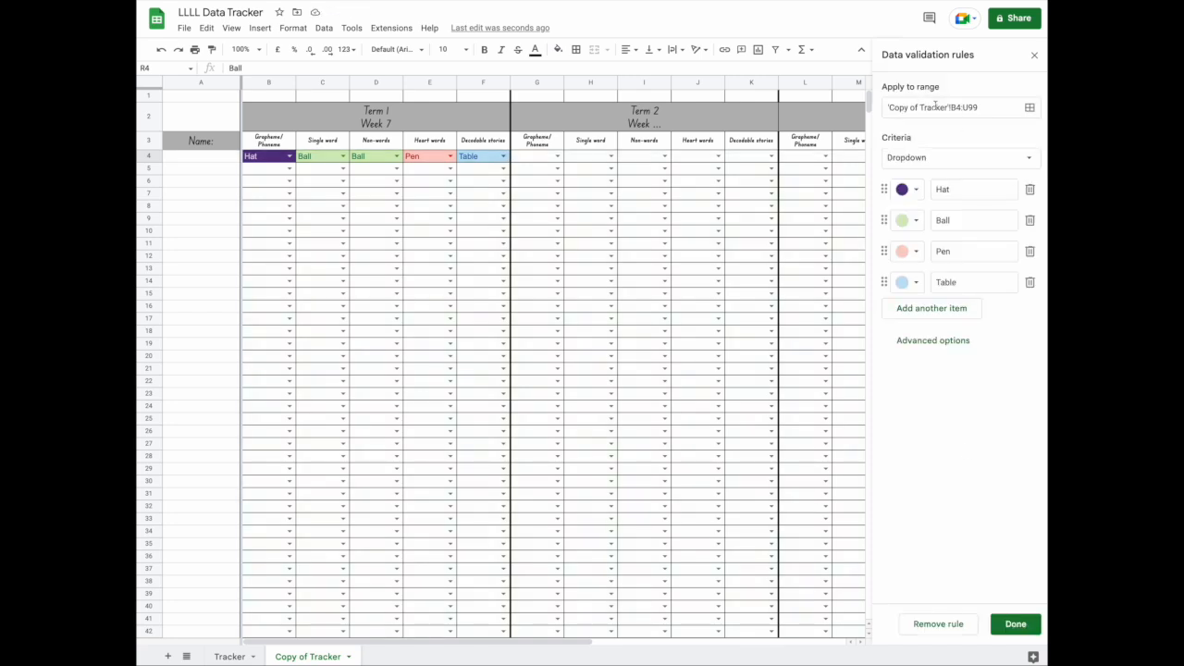
left_click(981, 108)
key("BackSpace")
key("BackSpace")
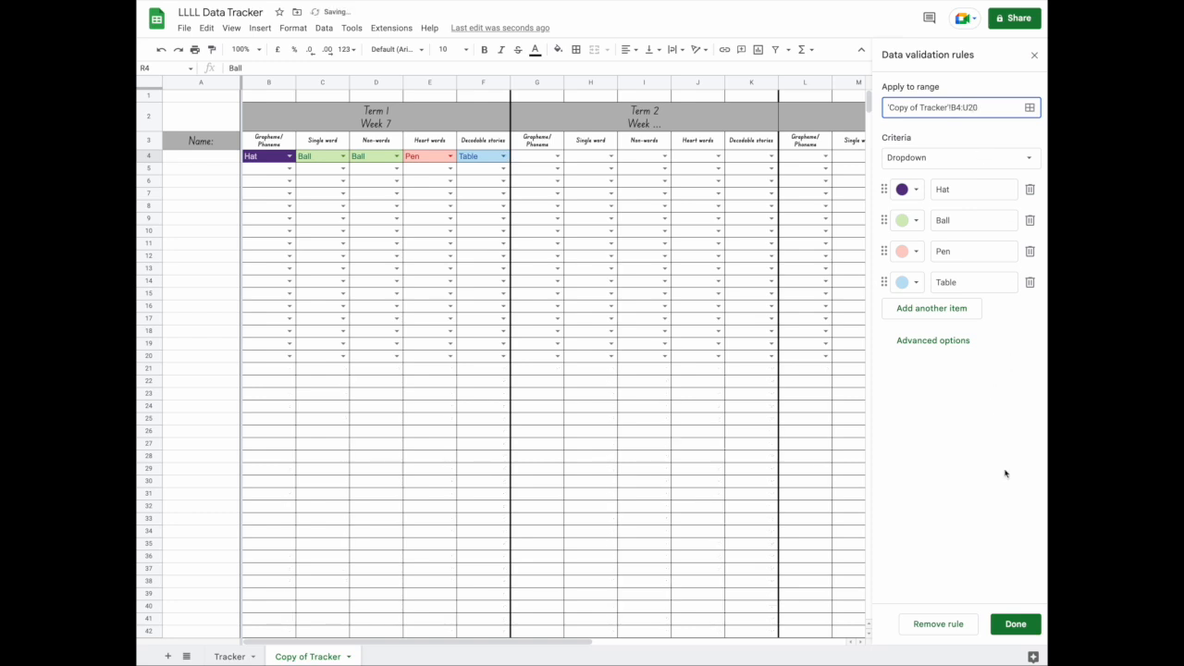
left_click(1016, 623)
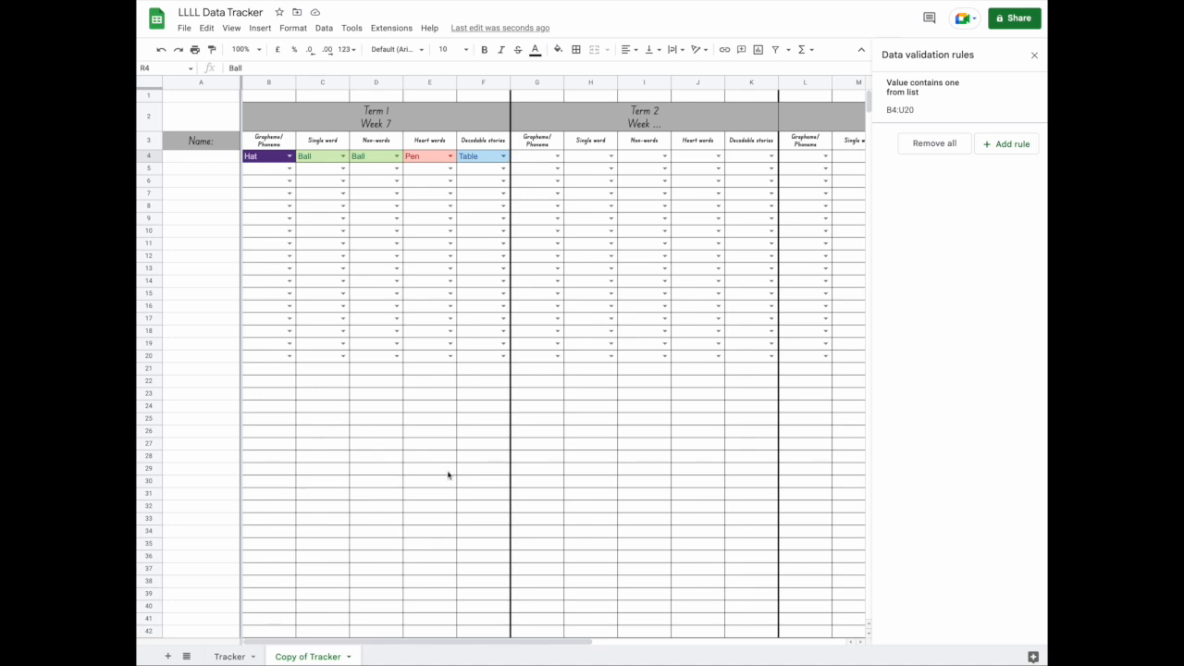
- Check the dropdowns across the terms, and choose Pen in G13 and Table in I13
scroll(447, 474, "right", 5)
scroll(448, 474, "left", 5)
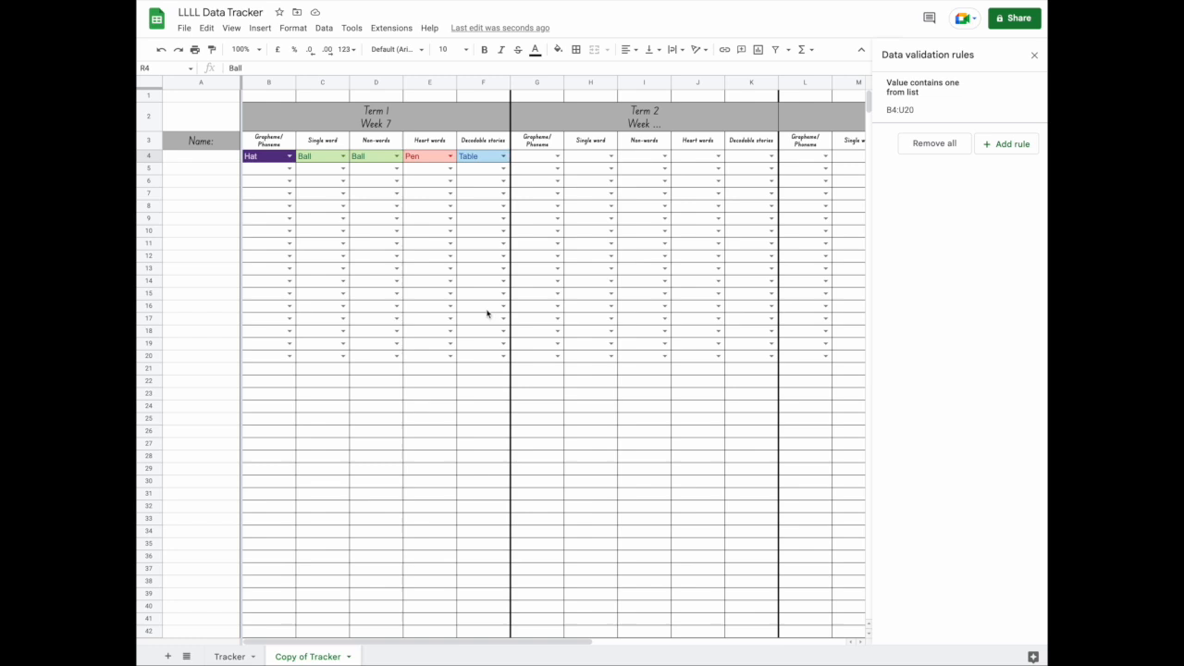
left_click(556, 268)
left_click(550, 317)
left_click(664, 268)
left_click(664, 268)
left_click(633, 333)
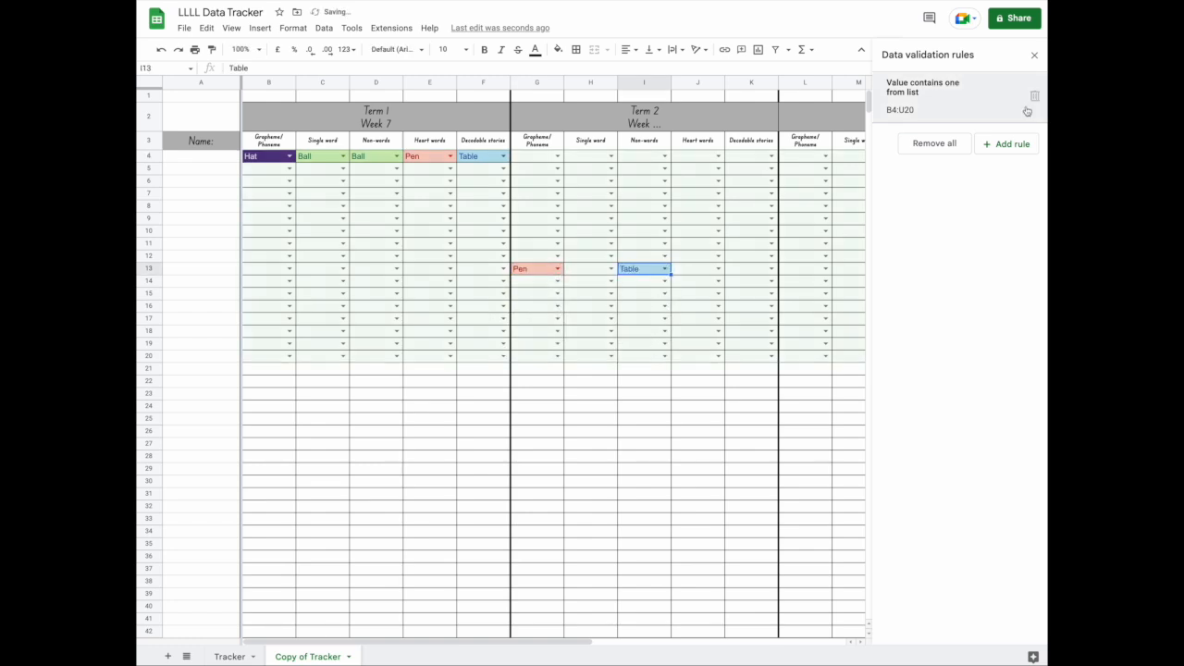
- Add a yellow Sun item to the B4:U20 dropdown rule, and choose Sun in H14
left_click(962, 107)
left_click(931, 308)
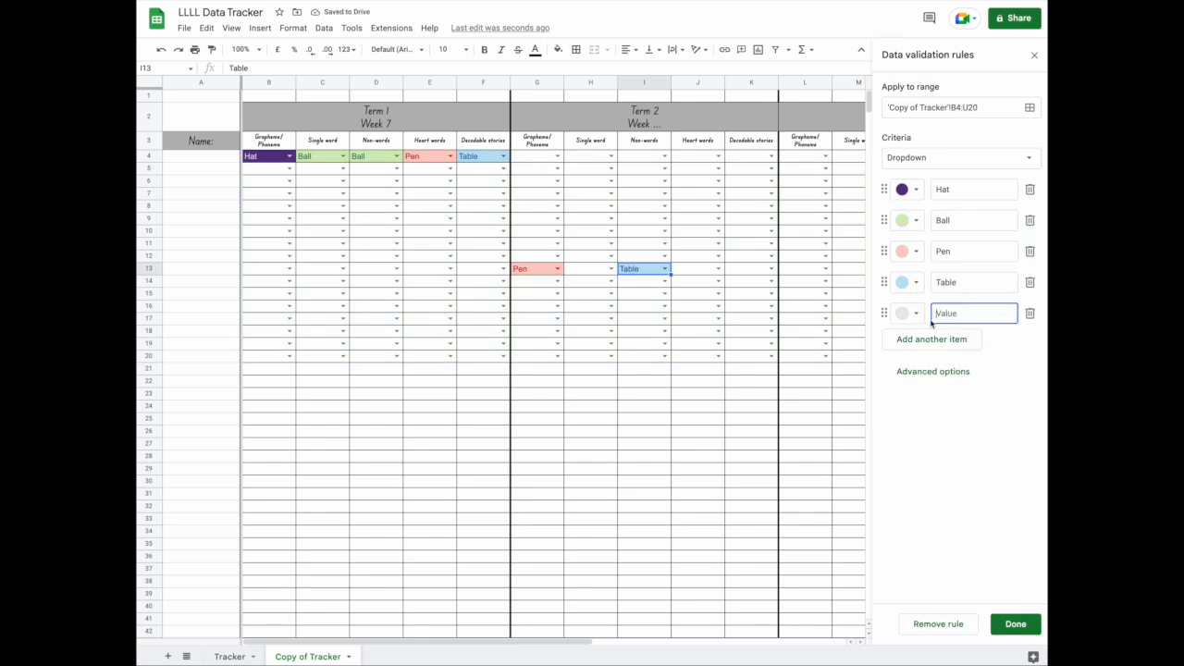
type("Sun")
left_click(911, 314)
left_click(972, 353)
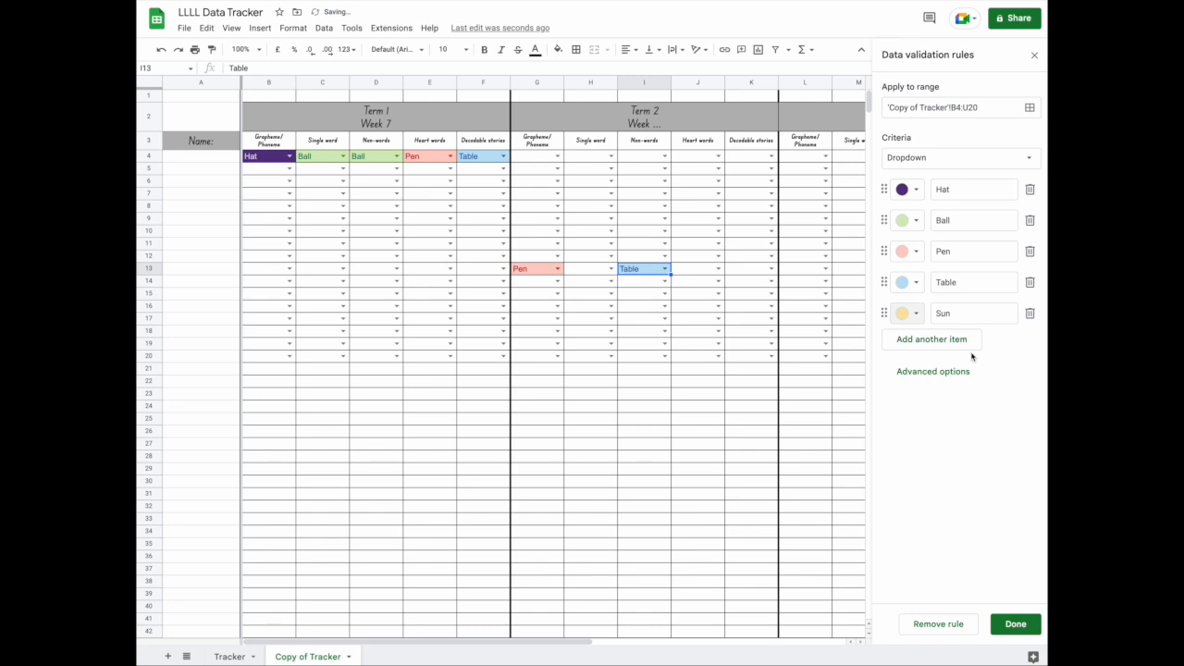
left_click(1015, 623)
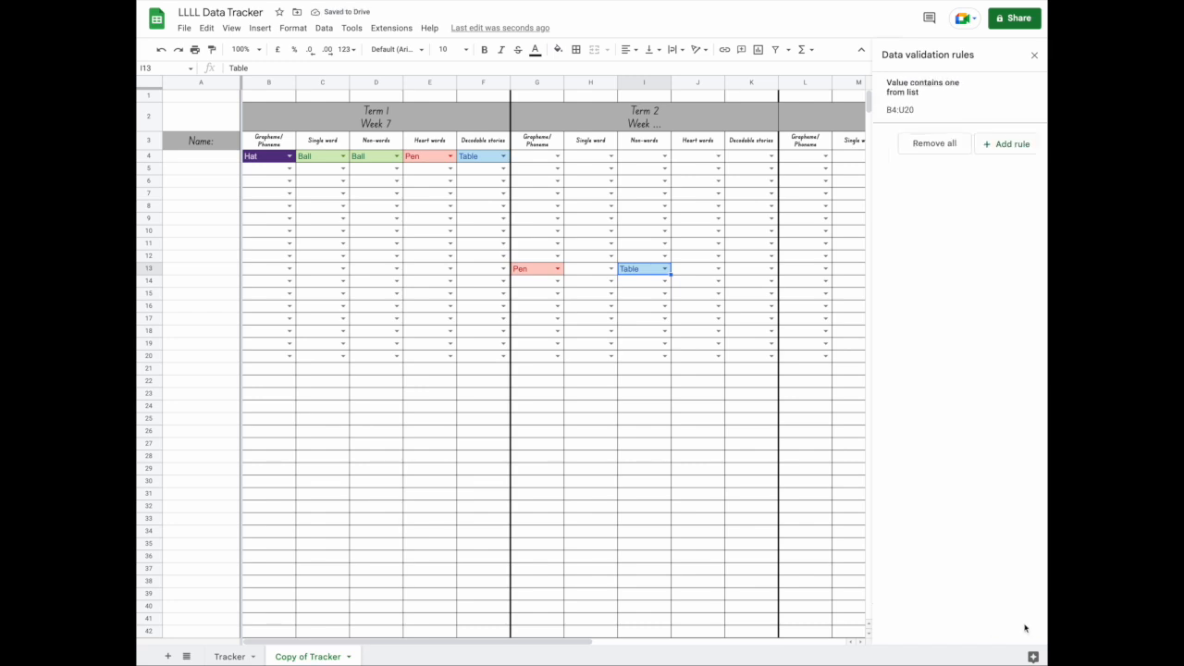
left_click(611, 280)
left_click(606, 360)
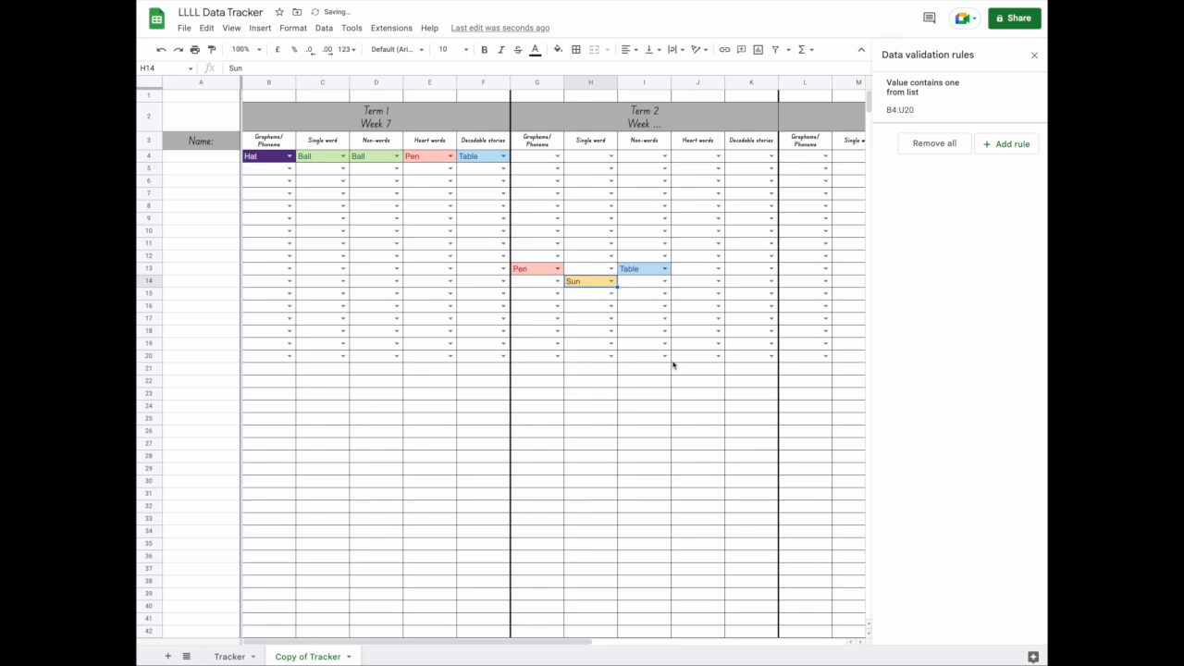